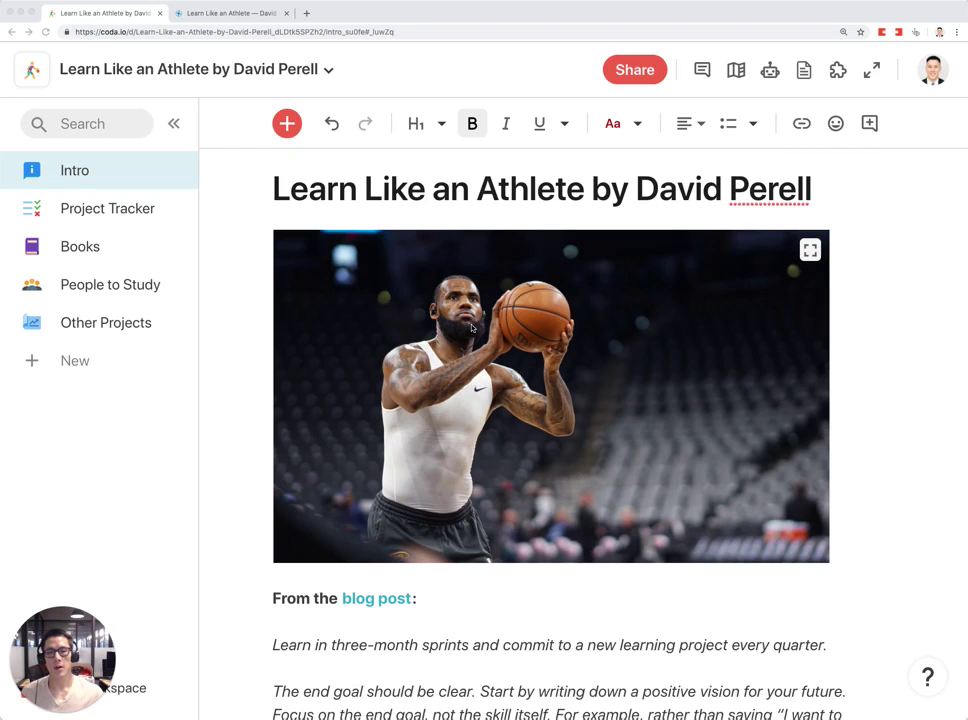
# - Scroll down the Intro page and open the perell.com blog post link in a new tab
pyautogui.scroll(-3, 843, 305)
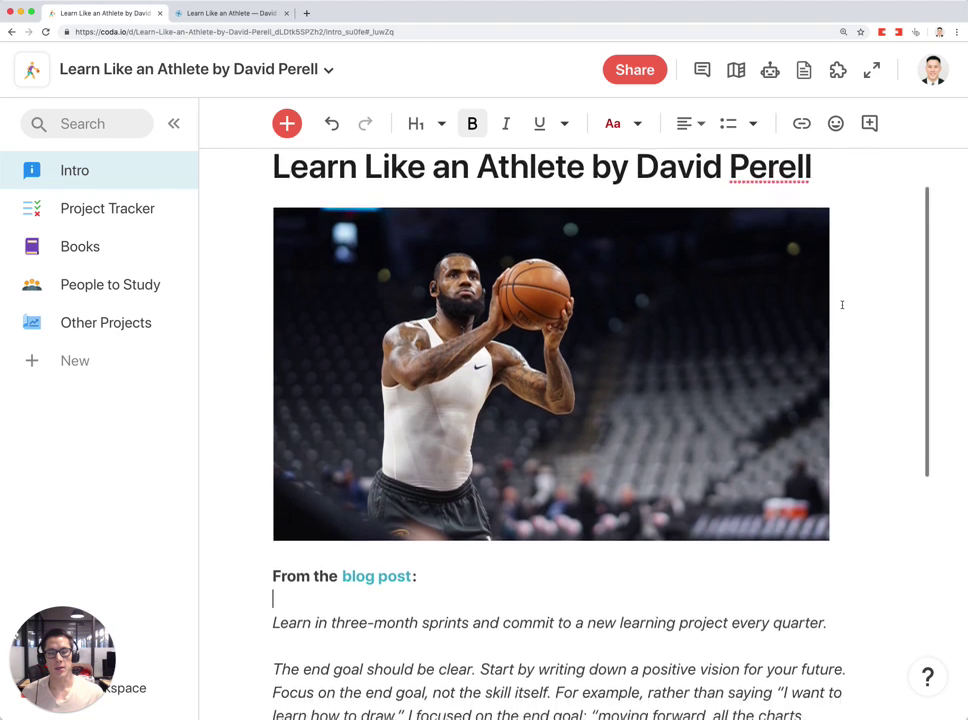
pyautogui.scroll(-3, 417, 607)
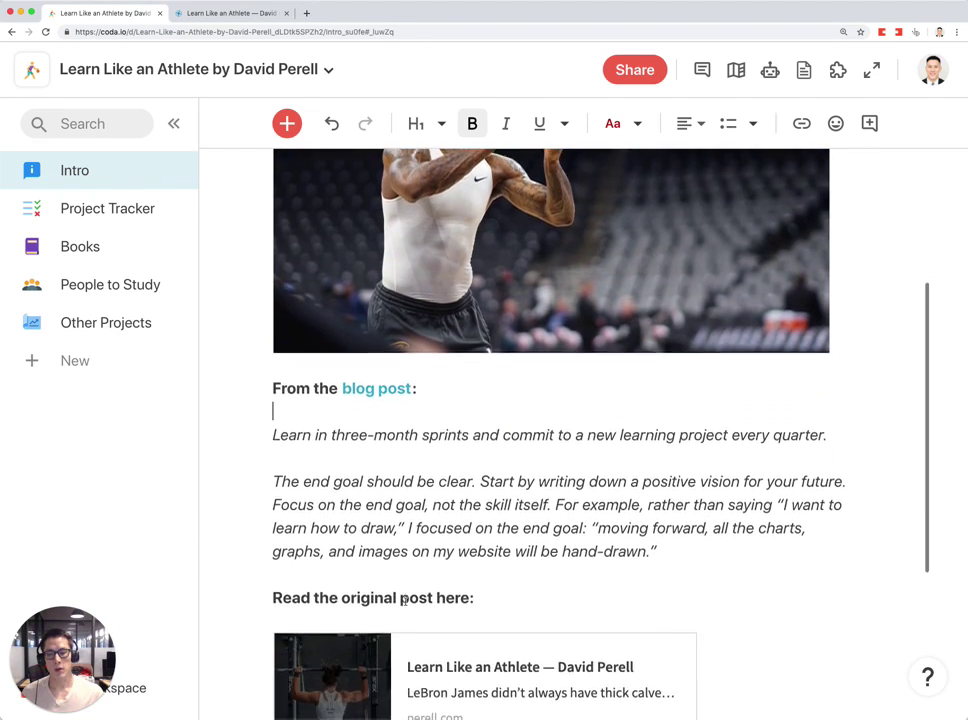
pyautogui.click(524, 650)
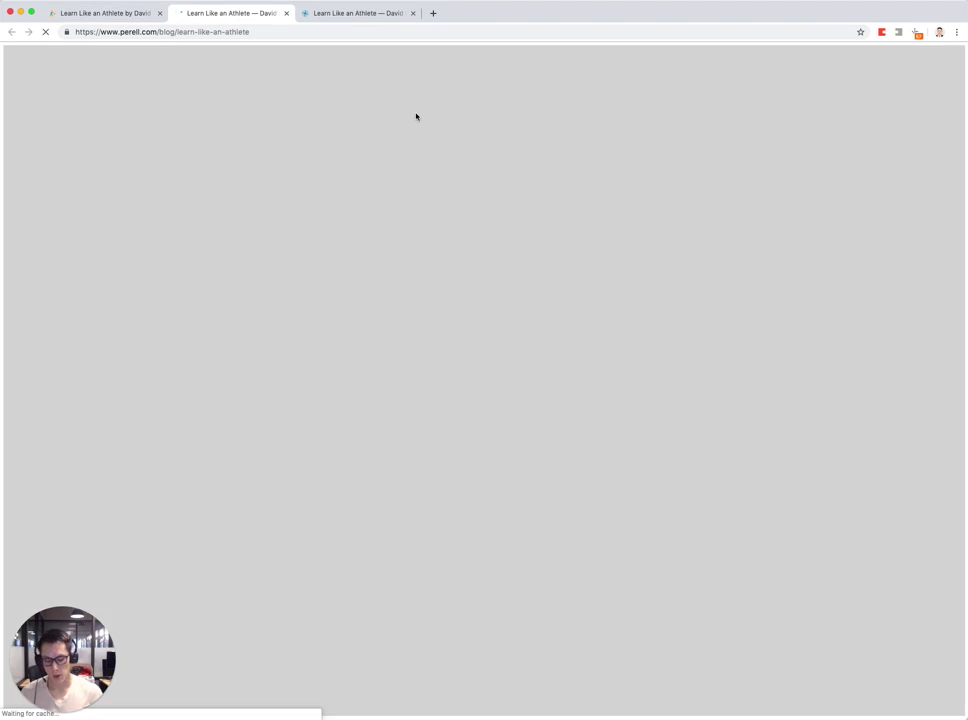
# - Zoom the Perell blog post to 110%, skim the article, and switch back to the Coda tab
pyautogui.press('super+equal')
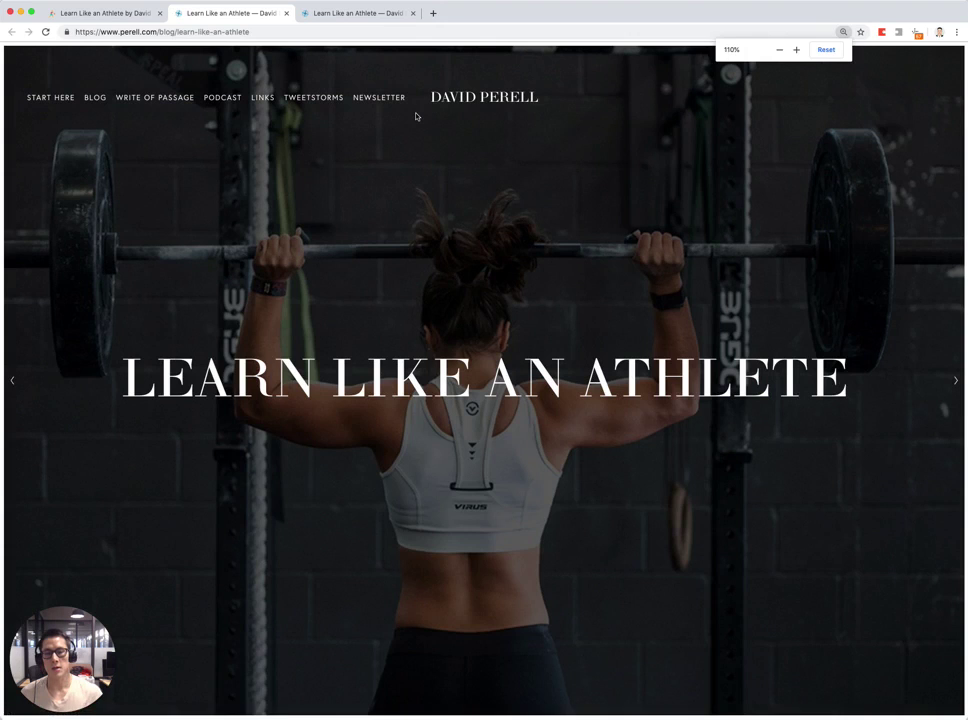
pyautogui.scroll(-8, 449, 173)
pyautogui.scroll(-1, 450, 174)
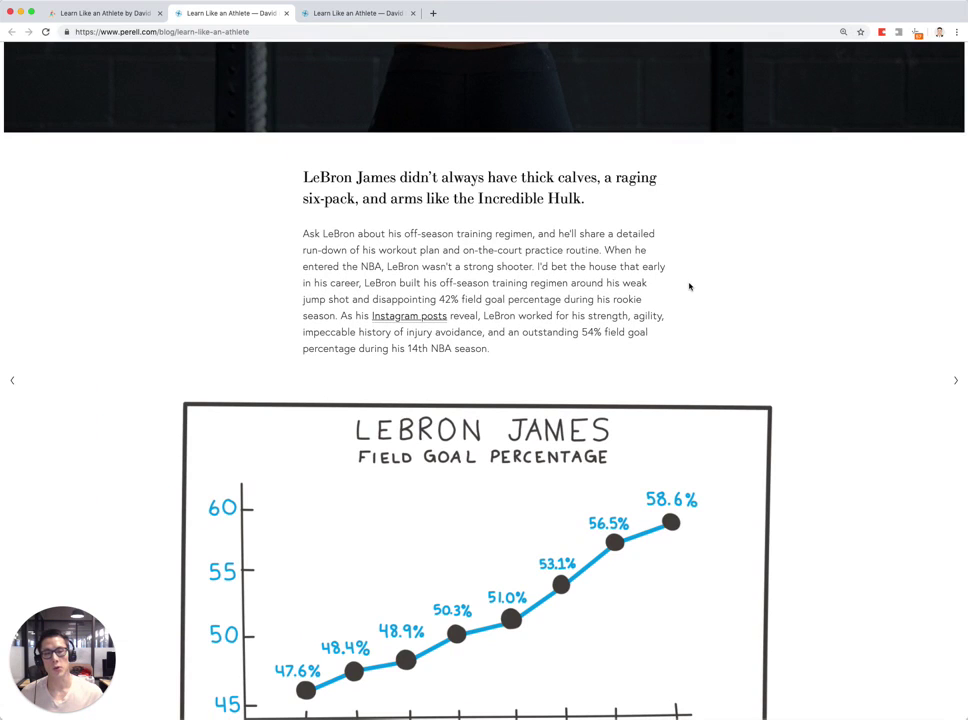
pyautogui.scroll(-10, 695, 288)
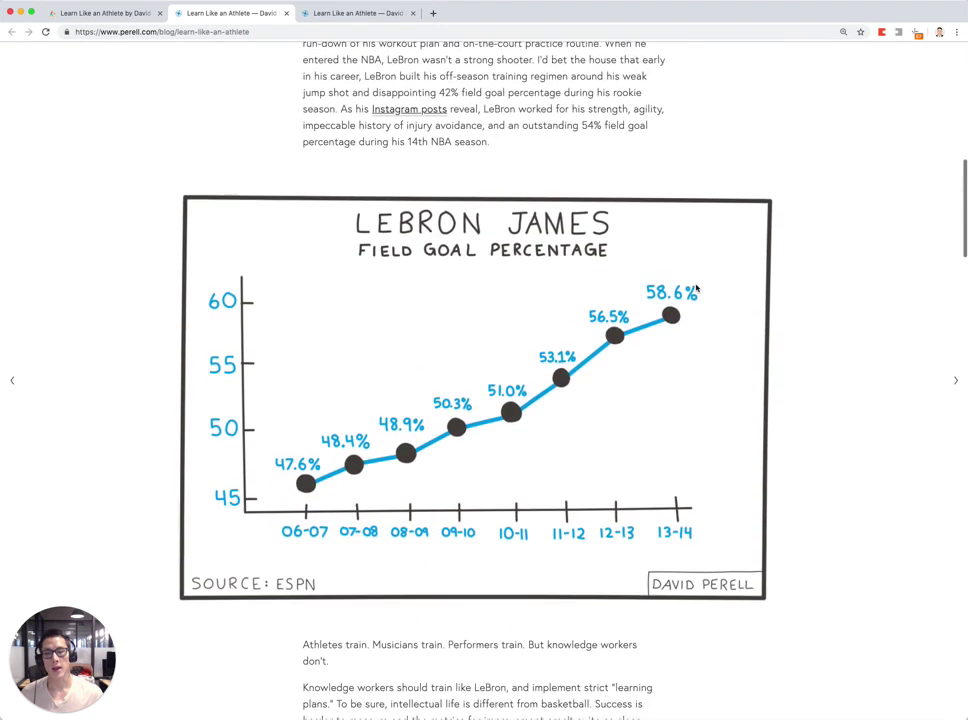
pyautogui.scroll(-4, 696, 288)
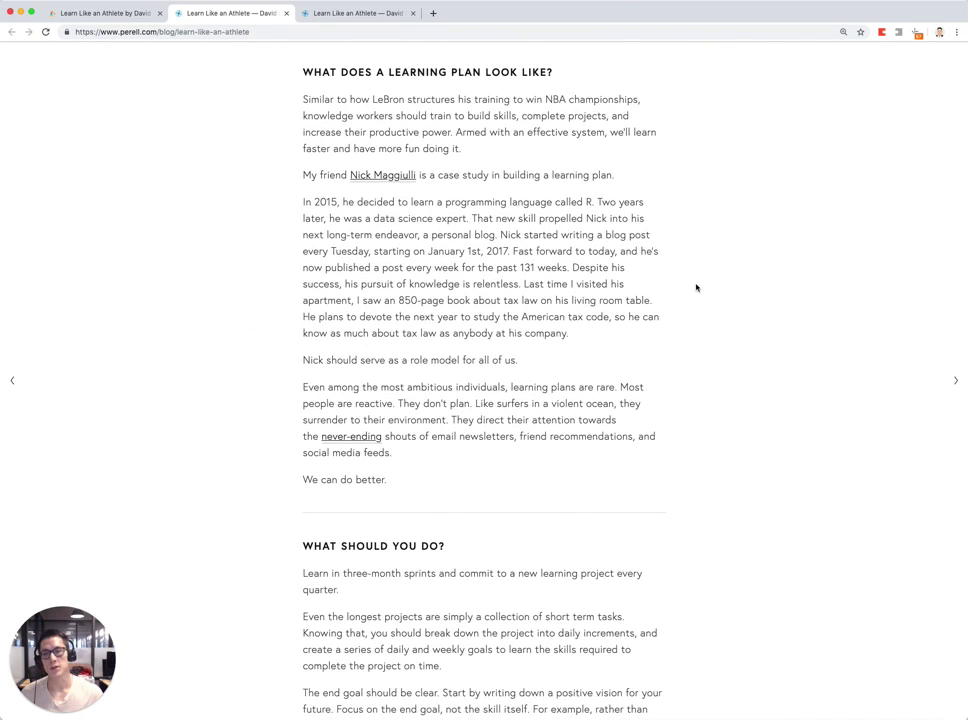
pyautogui.hotkey('ctrl', 'shift', 'Tab')
pyautogui.scroll(3, 564, 441)
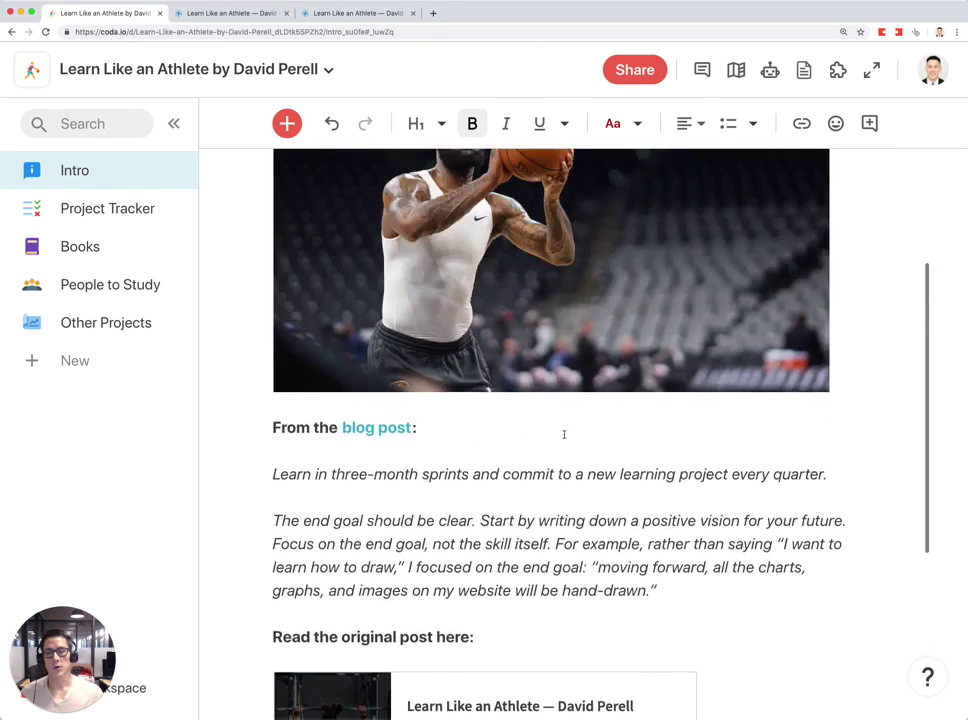
# - Open Project Tracker with the sidebar collapsed and highlight the 'Learn to draw' goal and purpose text
pyautogui.click(131, 212)
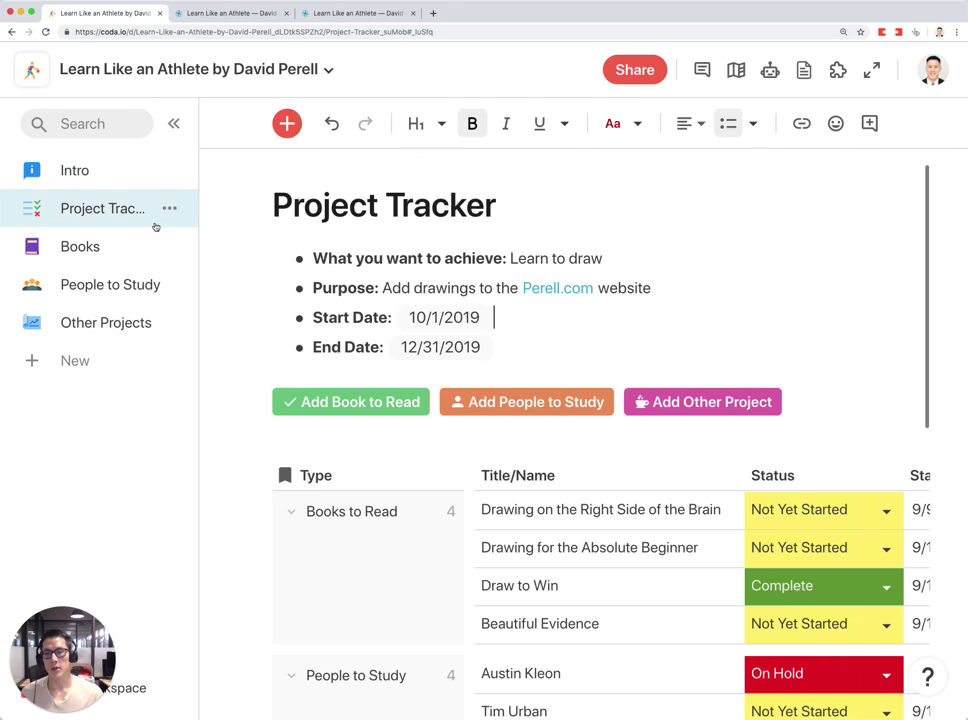
pyautogui.click(174, 123)
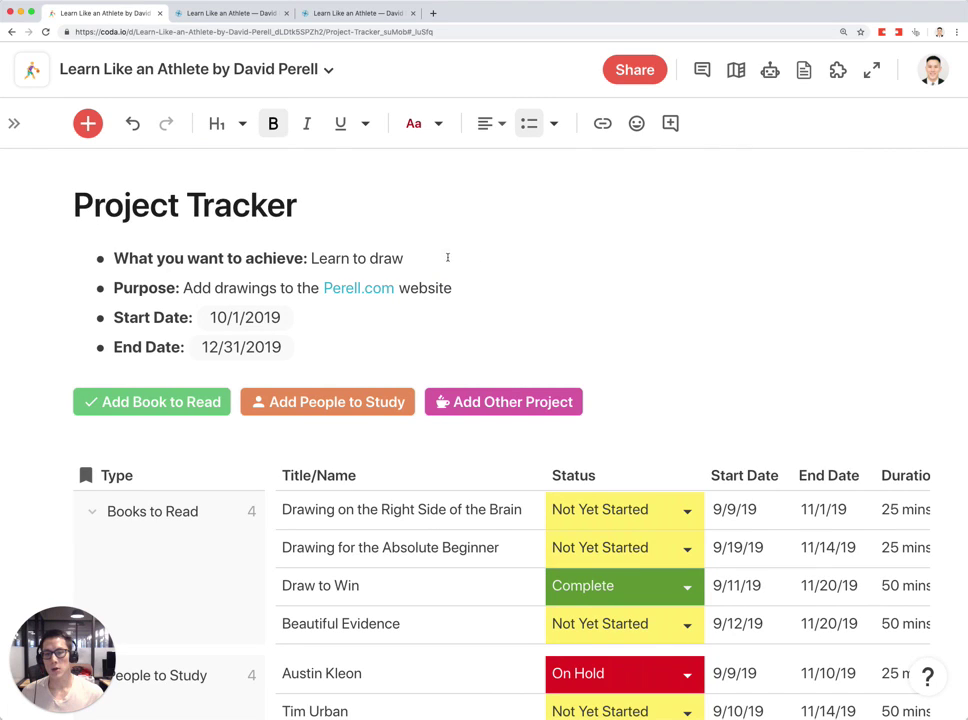
pyautogui.moveTo(447, 257); pyautogui.dragTo(314, 258)
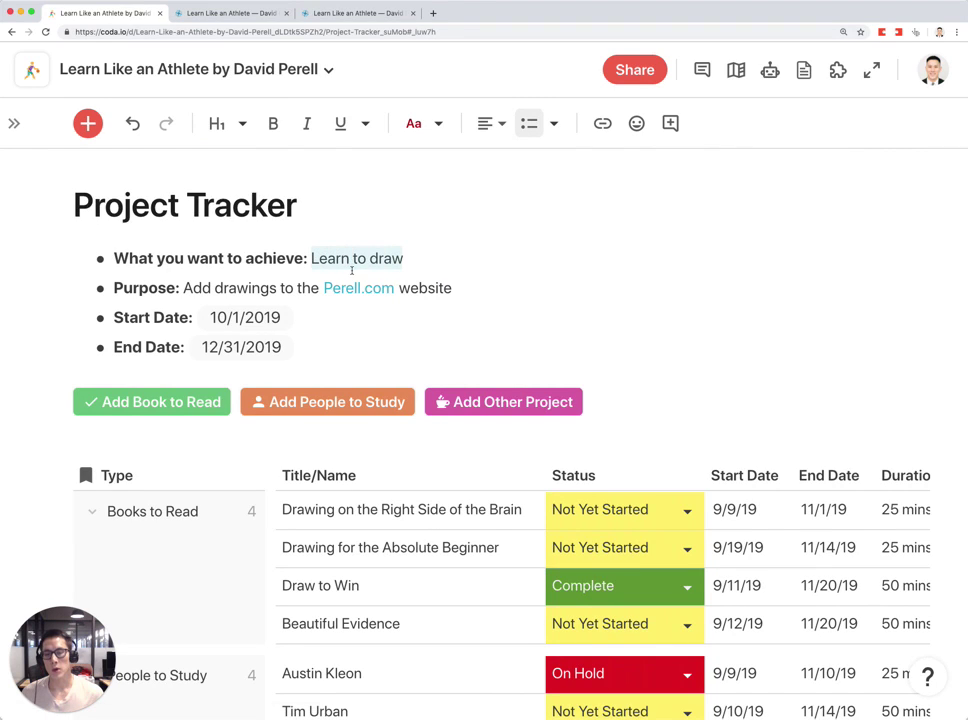
pyautogui.click(346, 259)
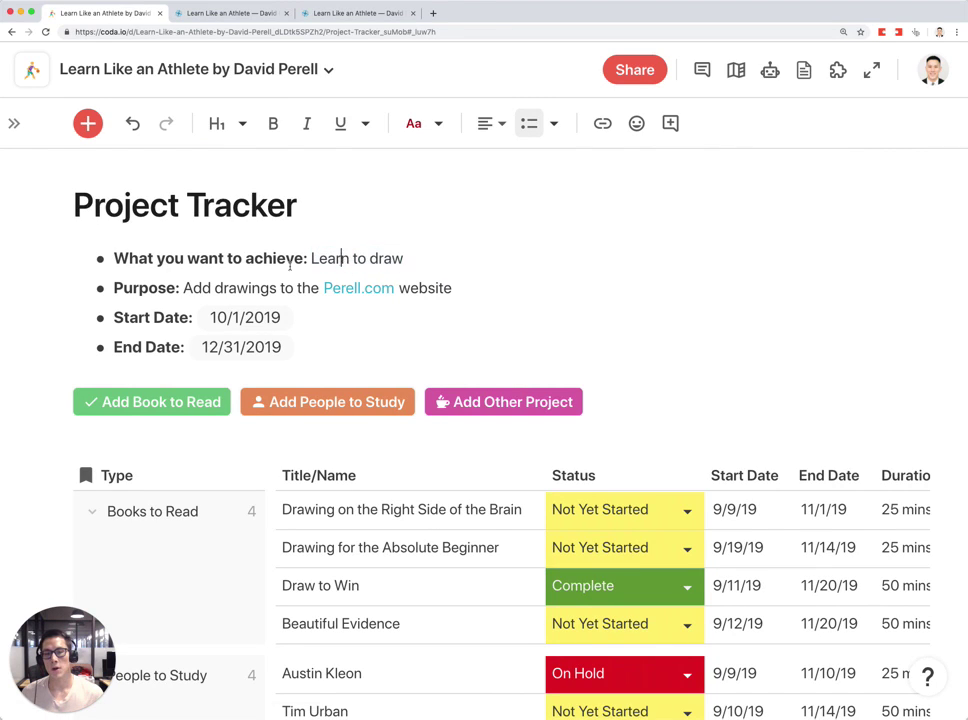
pyautogui.moveTo(184, 288); pyautogui.dragTo(451, 277)
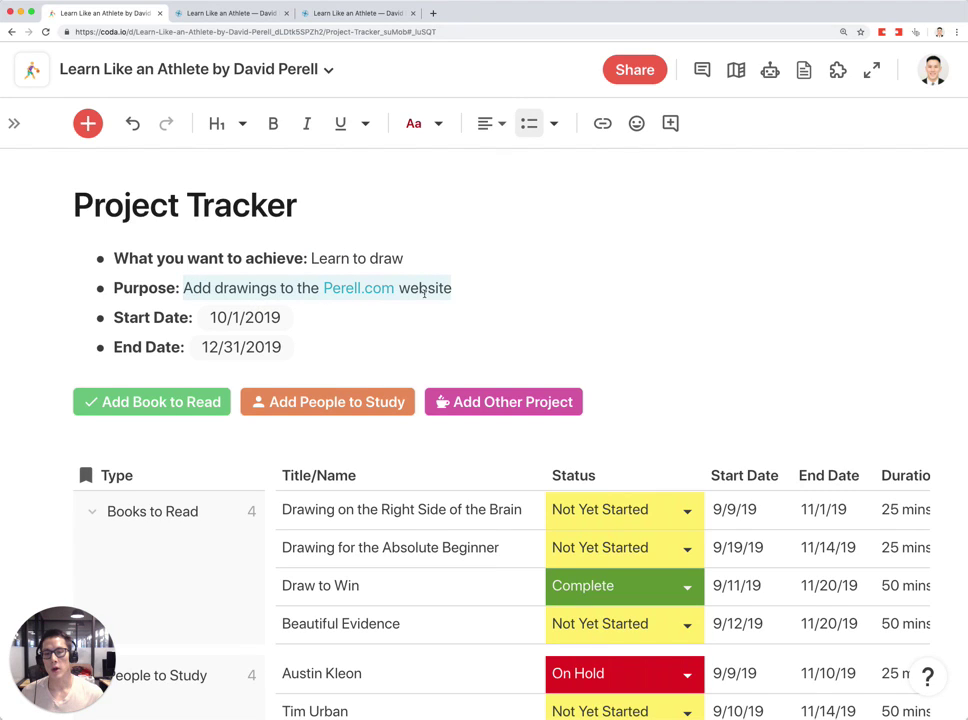
pyautogui.click(466, 295)
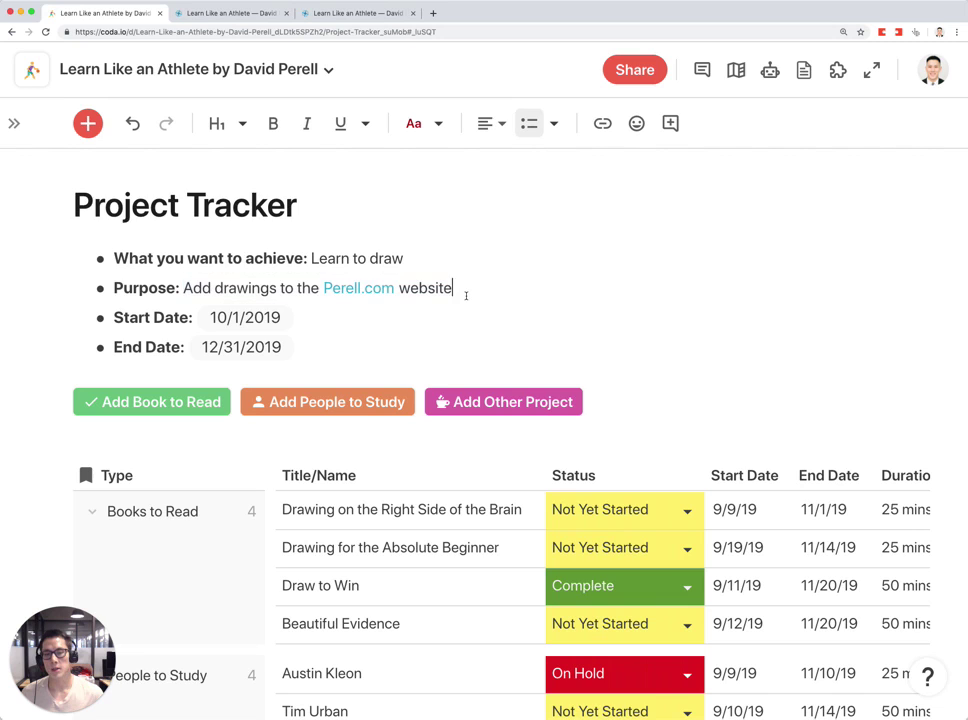
pyautogui.scroll(-2, 292, 287)
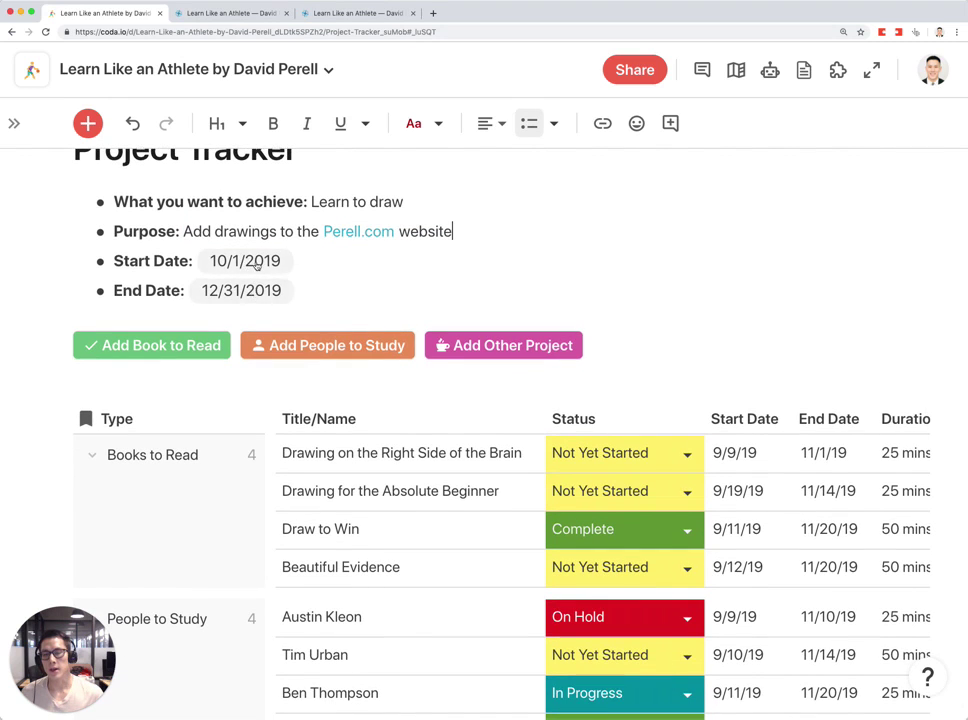
# - Check the start and end date calendars, keeping 10/1/2019 and 12/31/2019
pyautogui.click(257, 264)
pyautogui.click(253, 289)
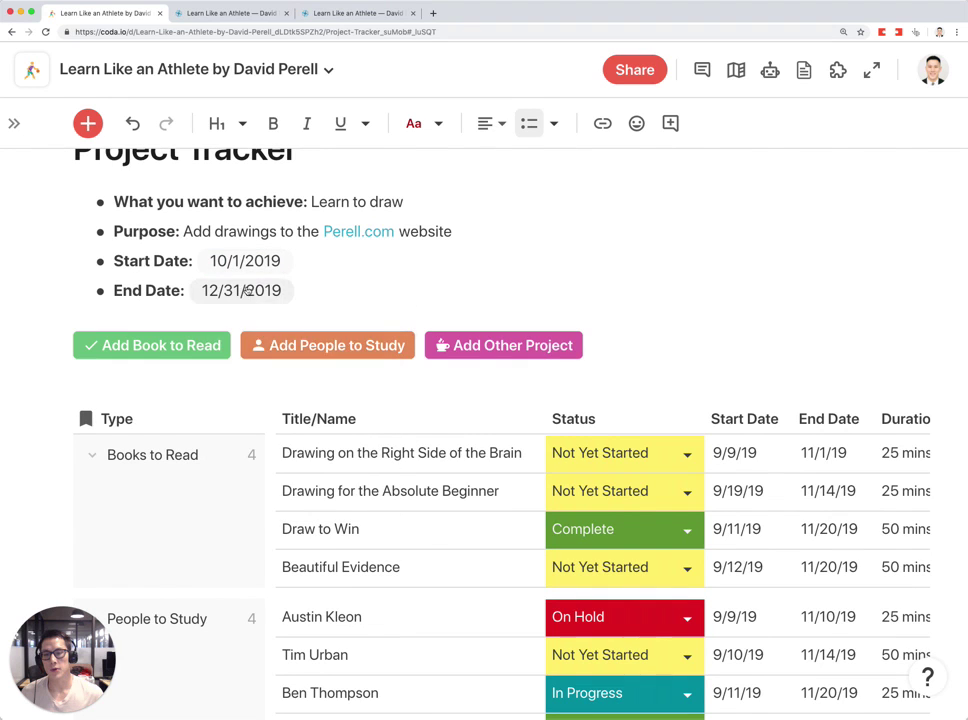
pyautogui.click(253, 289)
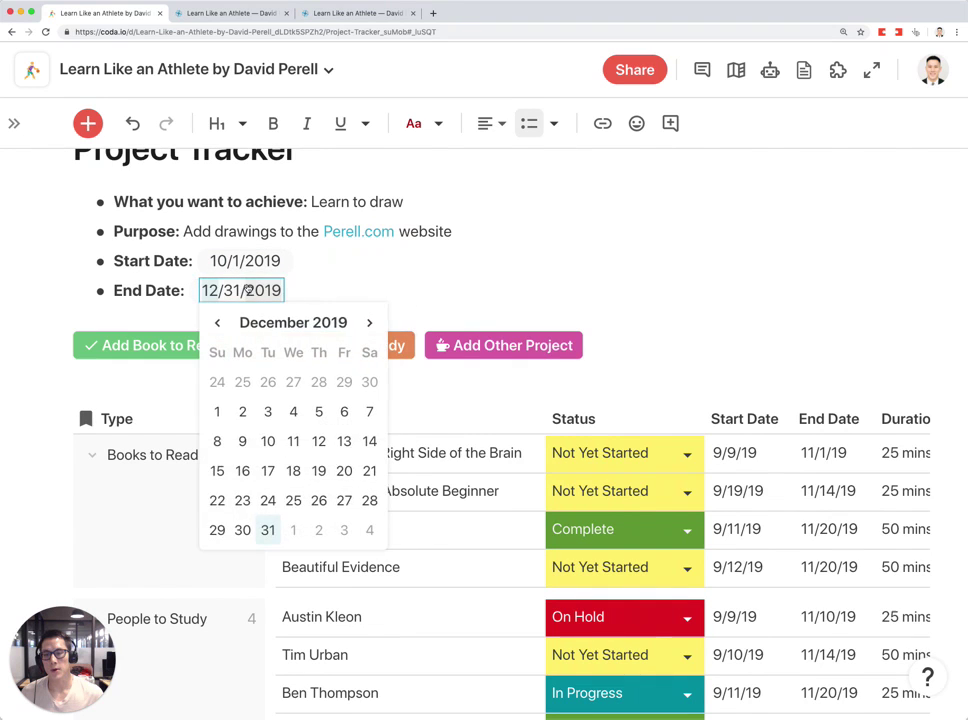
pyautogui.click(268, 532)
pyautogui.click(516, 286)
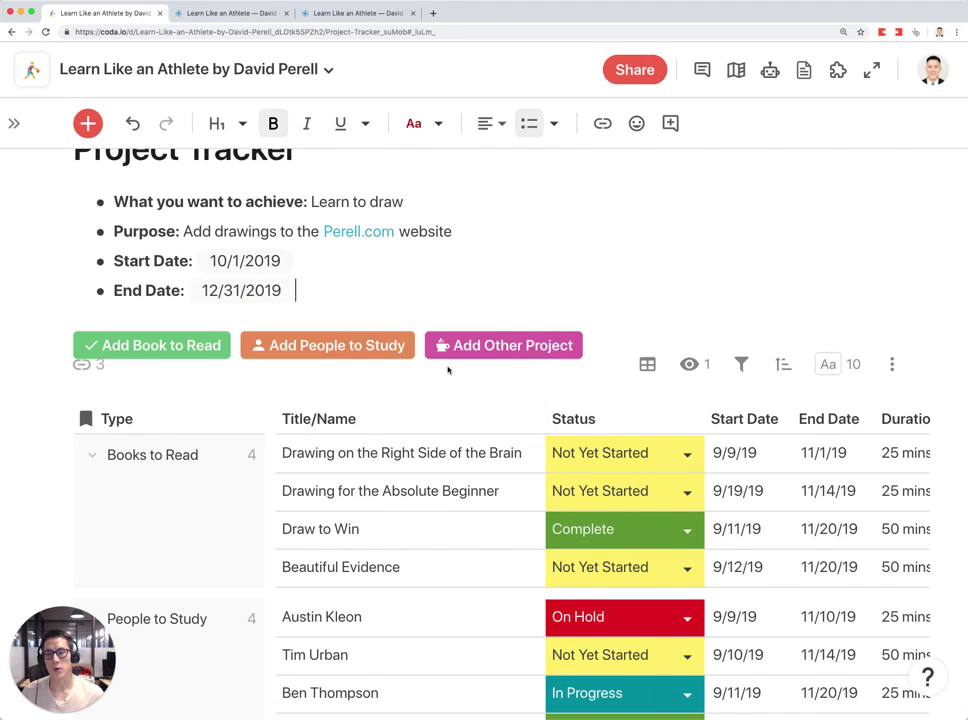
pyautogui.scroll(-3, 448, 369)
pyautogui.scroll(-3, 448, 369)
pyautogui.scroll(1, 449, 367)
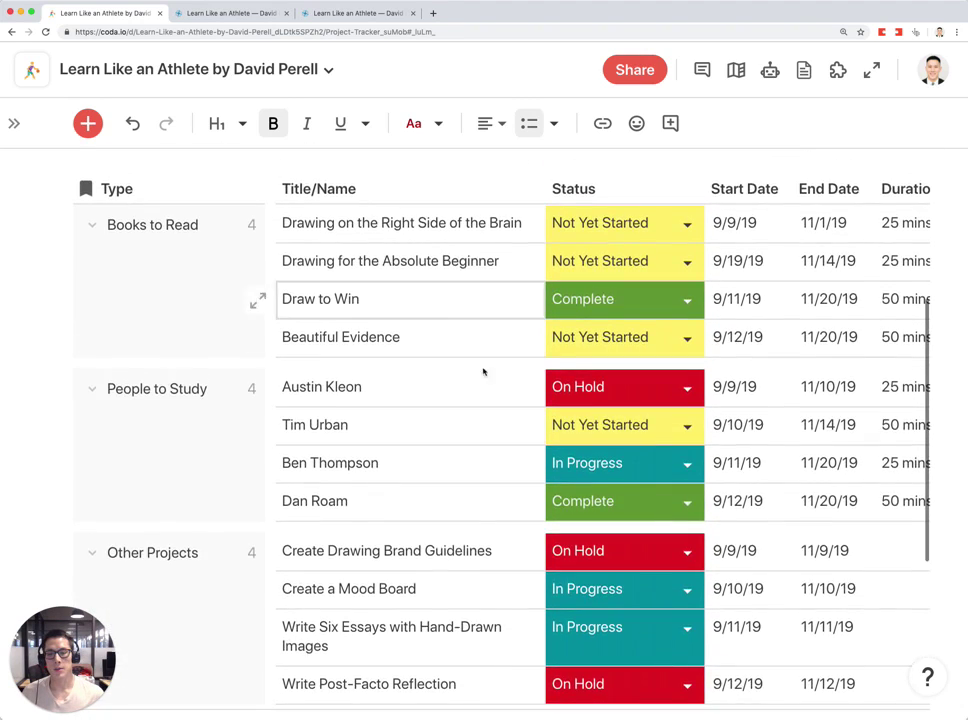
pyautogui.scroll(3, 399, 548)
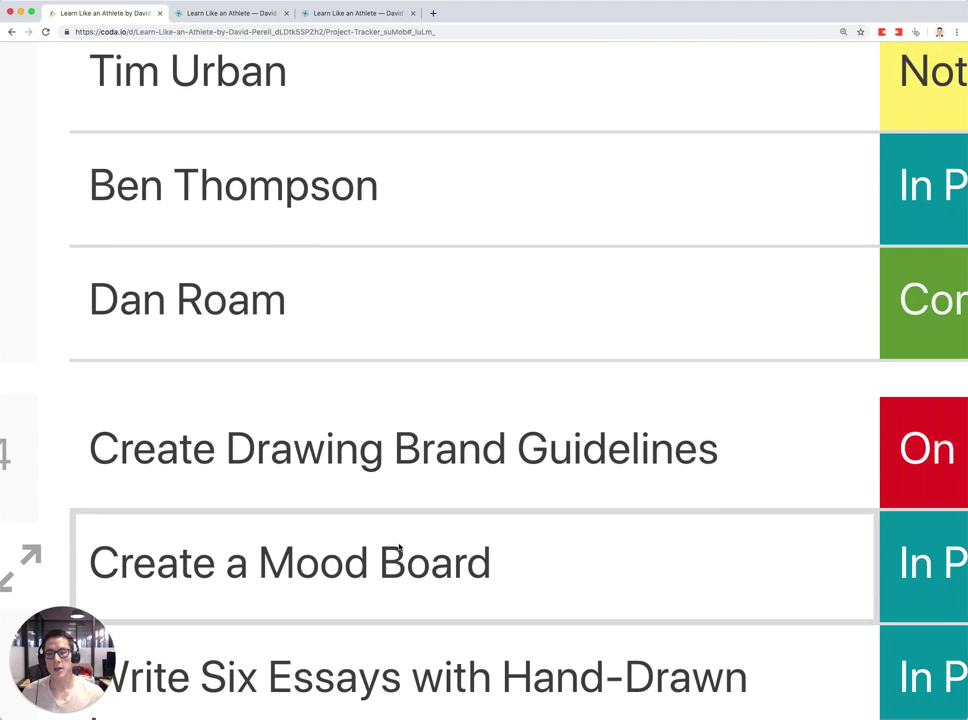
pyautogui.scroll(-3, 399, 548)
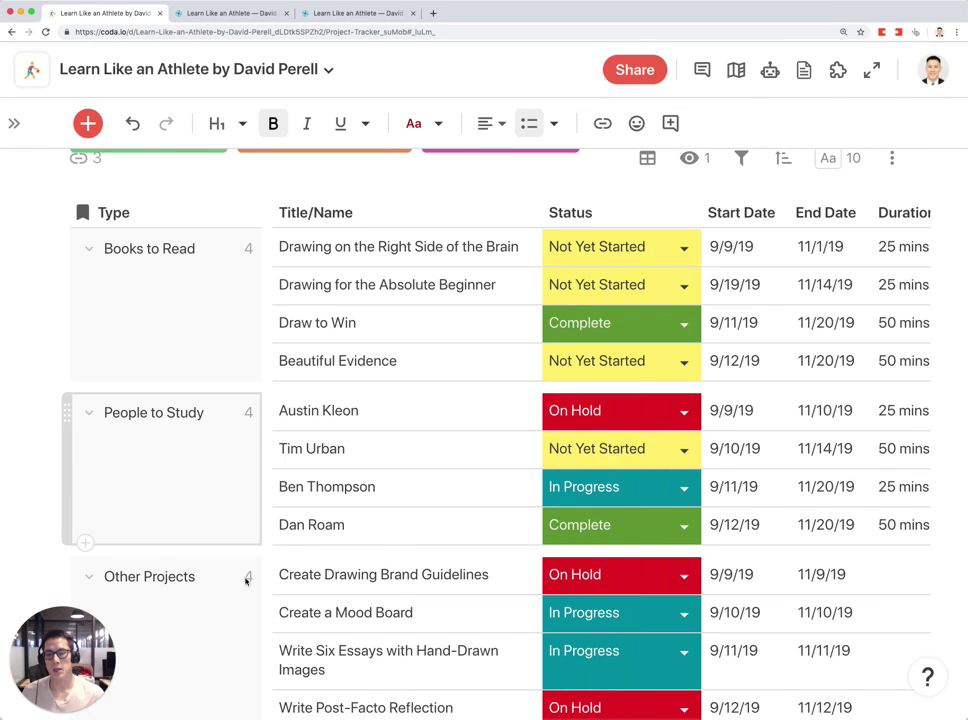
pyautogui.scroll(3, 372, 527)
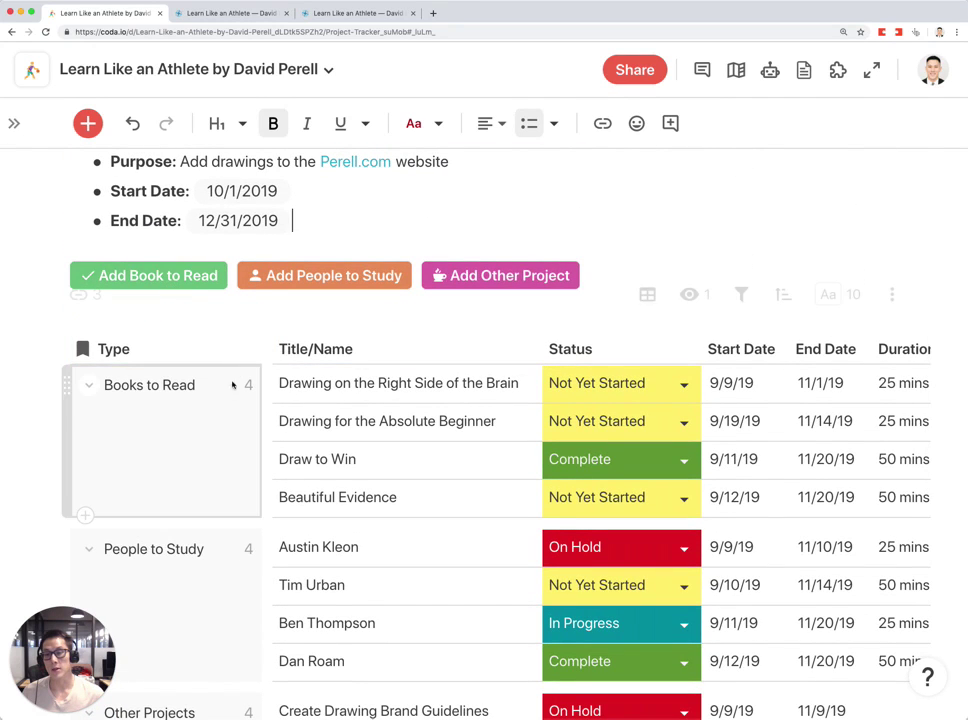
# - Add a book row titled 'Book about drawing' with status Not Yet Started
pyautogui.click(180, 280)
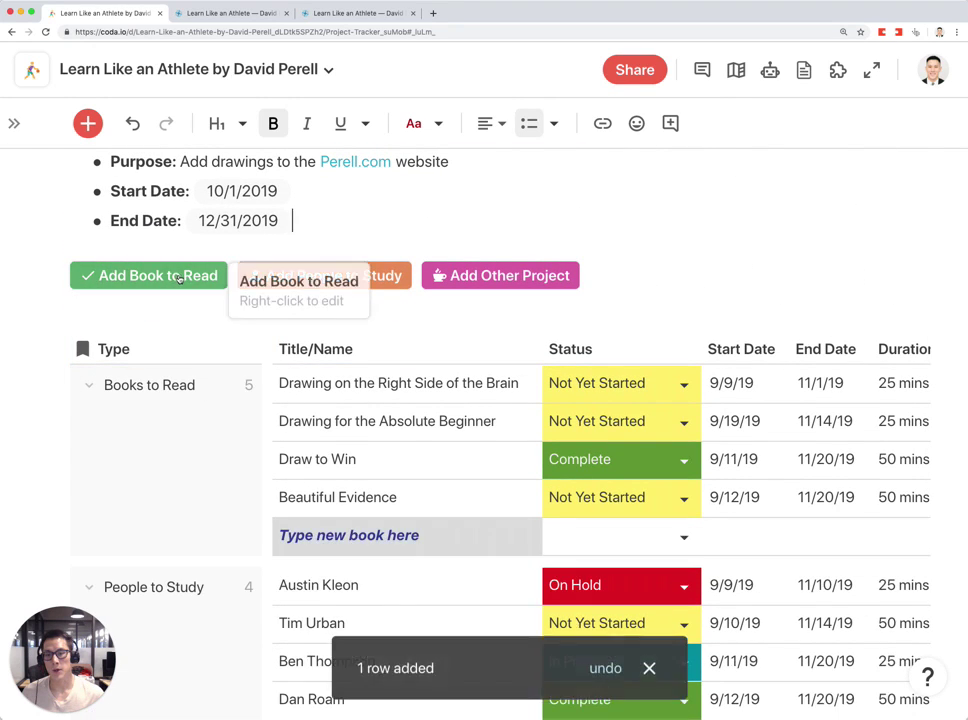
pyautogui.click(369, 538)
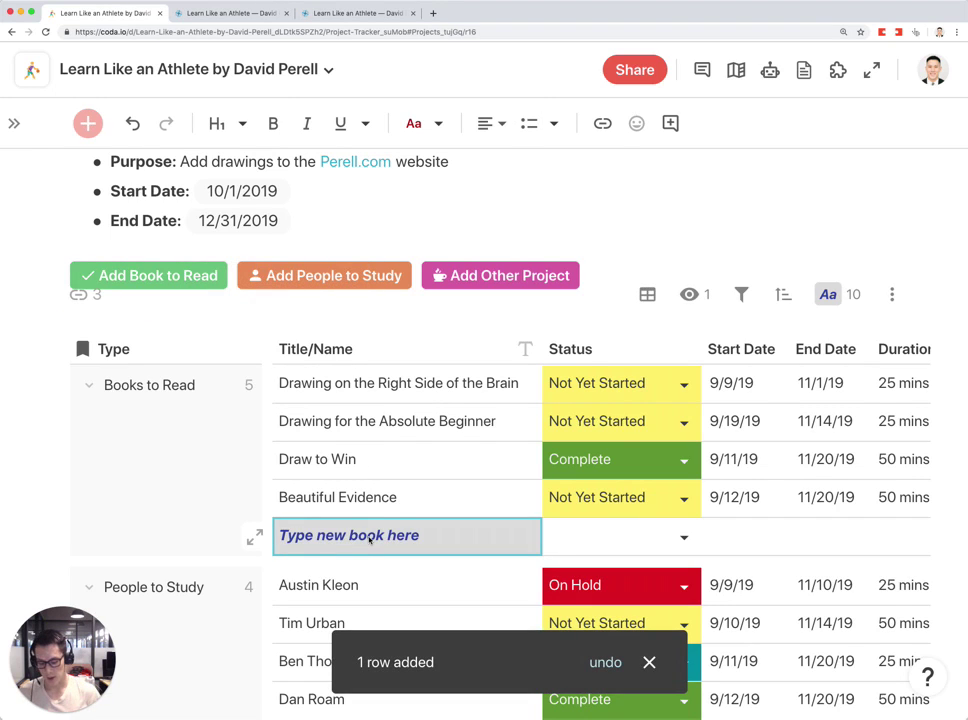
pyautogui.write('Book about dr')
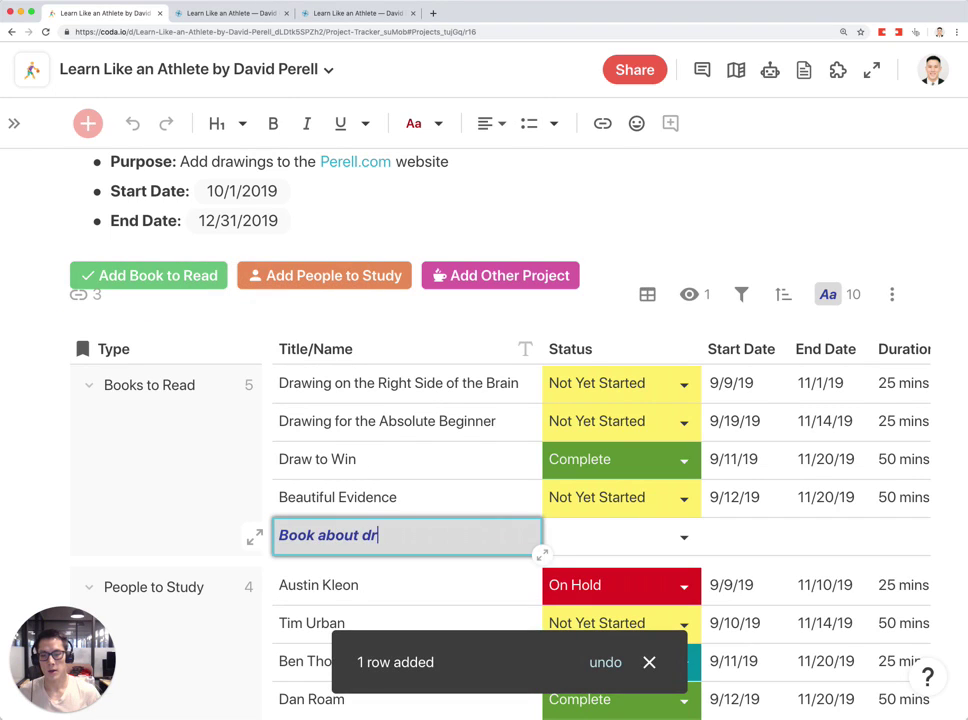
pyautogui.write('awing')
pyautogui.press('Tab')
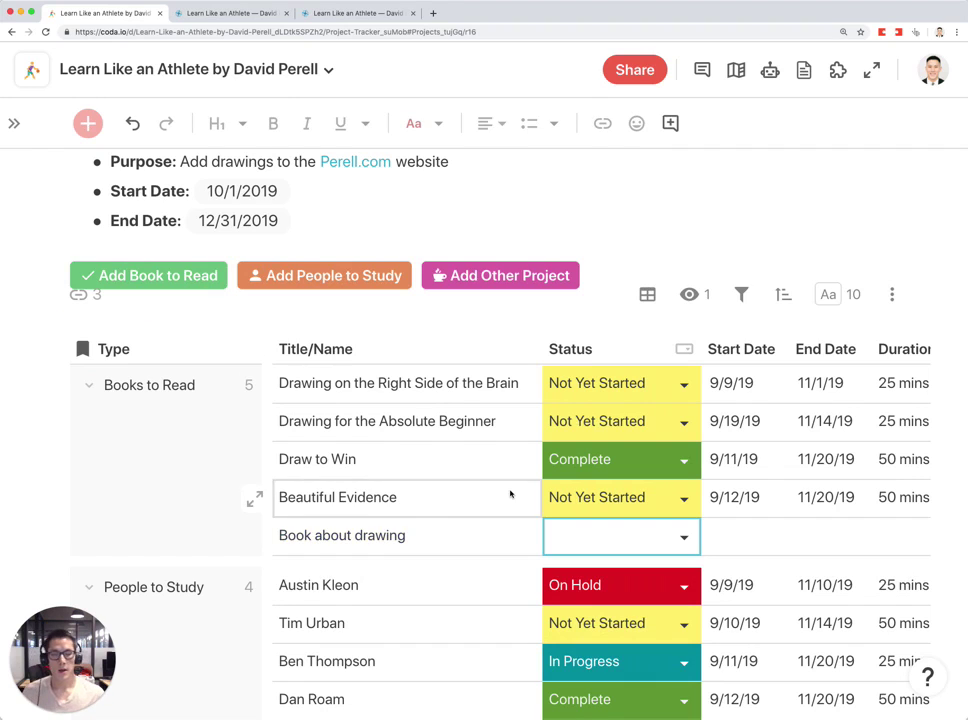
pyautogui.scroll(-1, 615, 519)
pyautogui.click(680, 519)
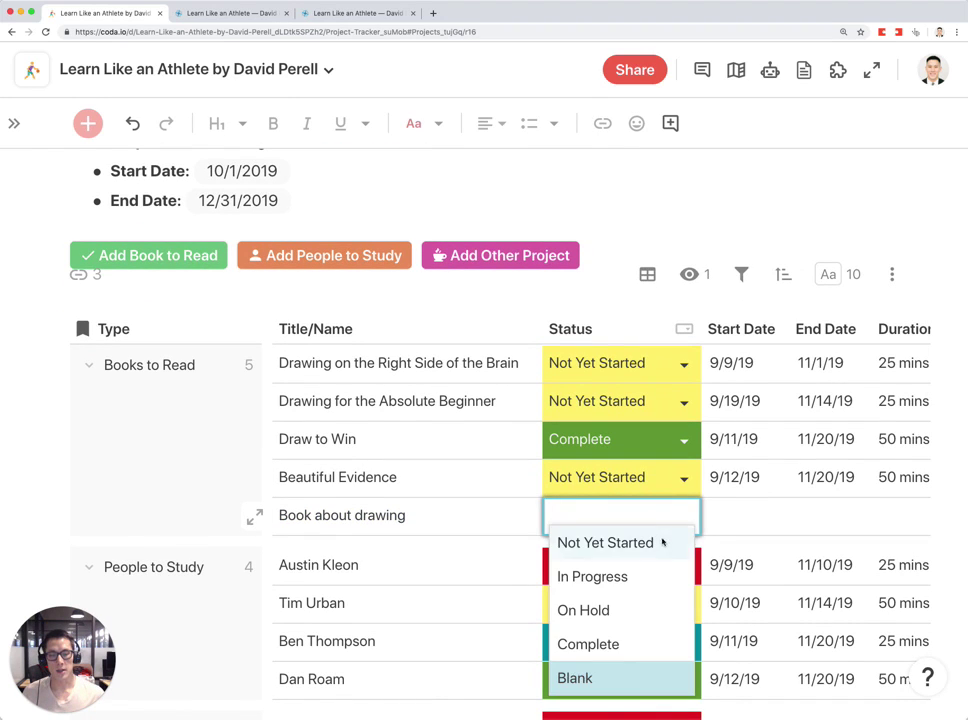
pyautogui.click(660, 543)
# - Set the new book's dates to 10/2/19–12/2/19 and its duration to 10 mins
pyautogui.click(722, 524)
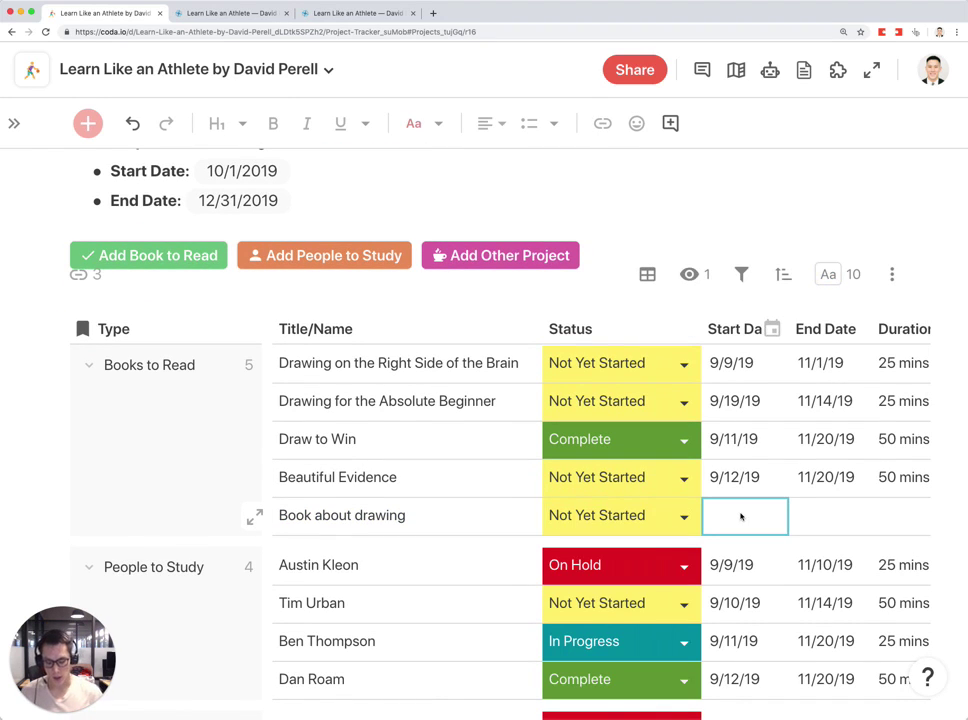
pyautogui.doubleClick(741, 517)
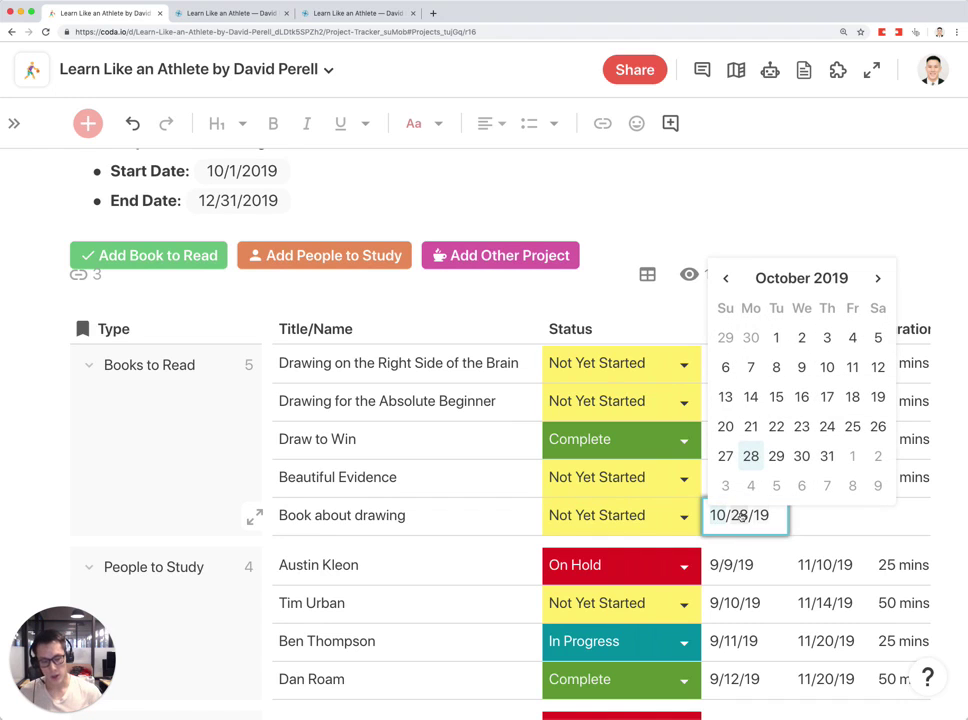
pyautogui.press('BackSpace')
pyautogui.click(795, 522)
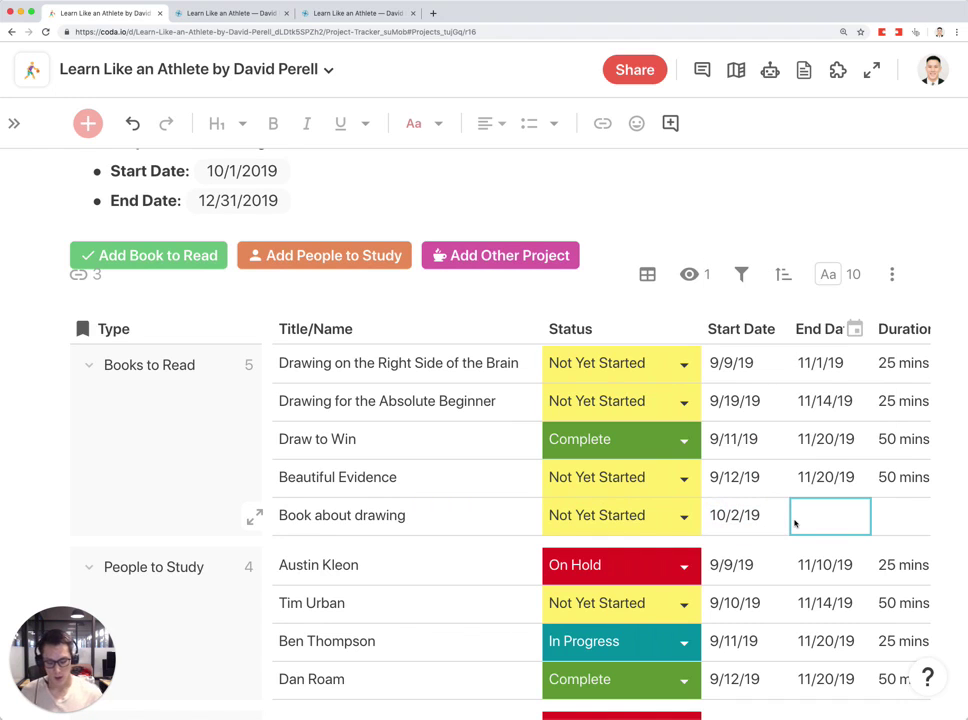
pyautogui.write('12/28')
pyautogui.press('BackSpace')
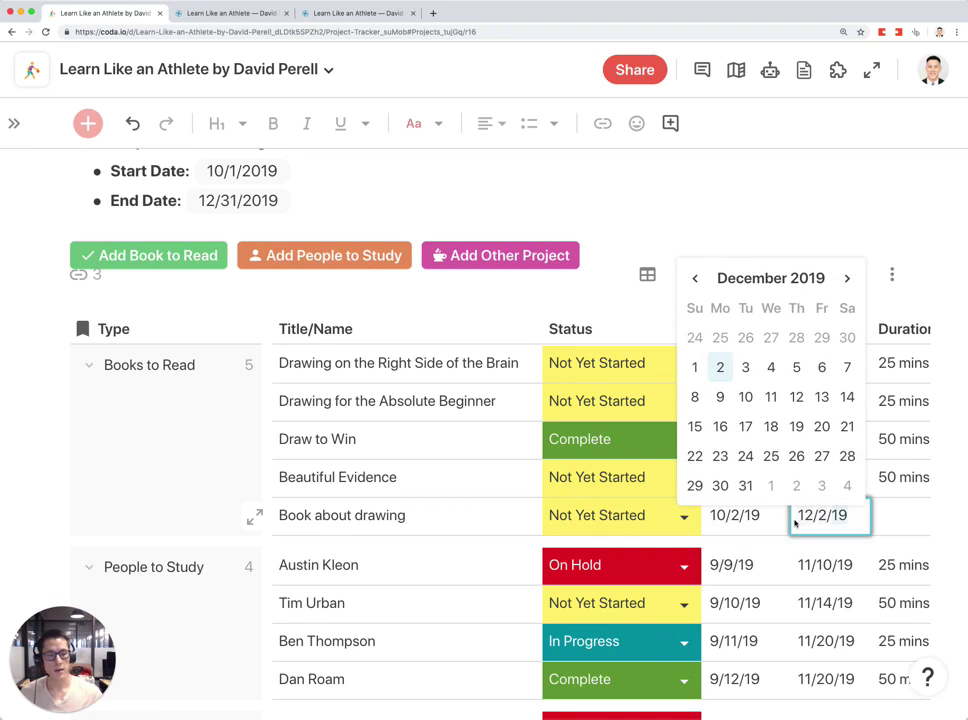
pyautogui.press('Tab')
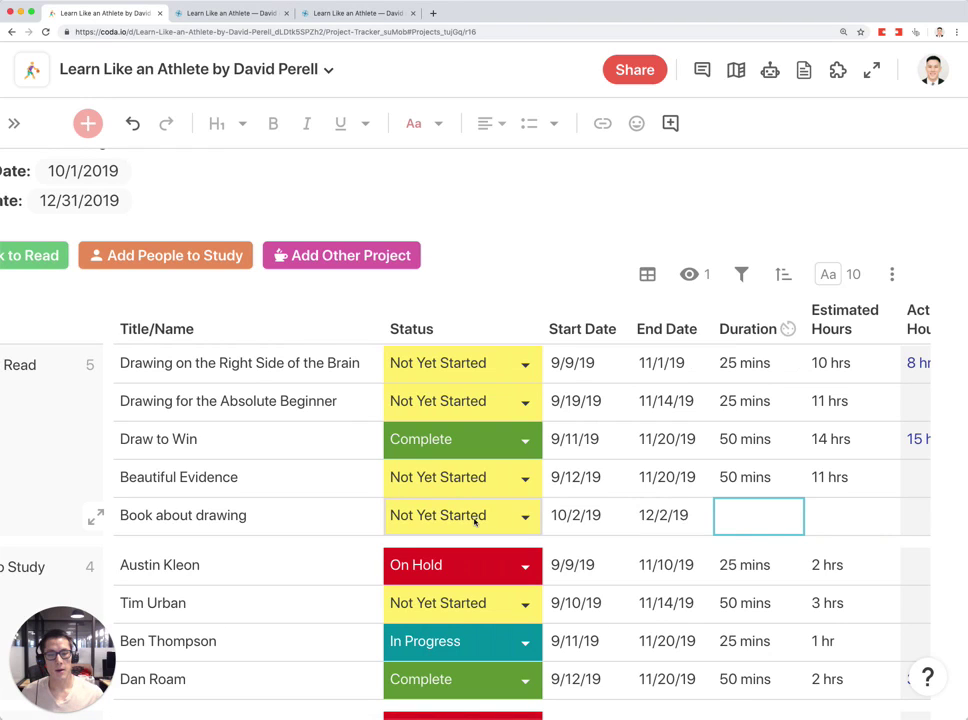
pyautogui.doubleClick(761, 515)
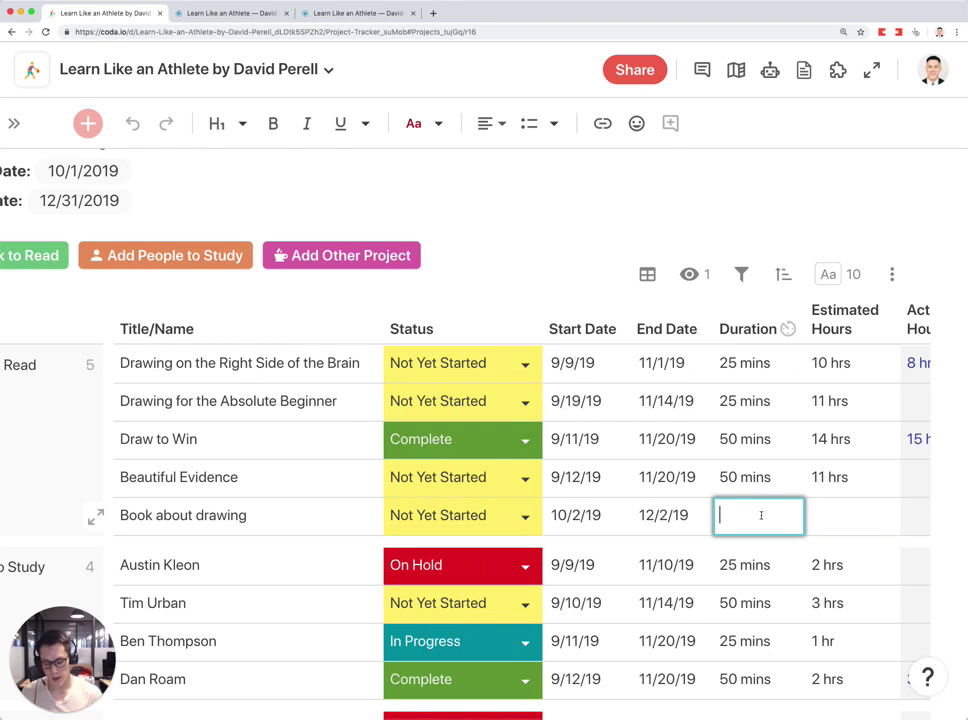
pyautogui.press('Return')
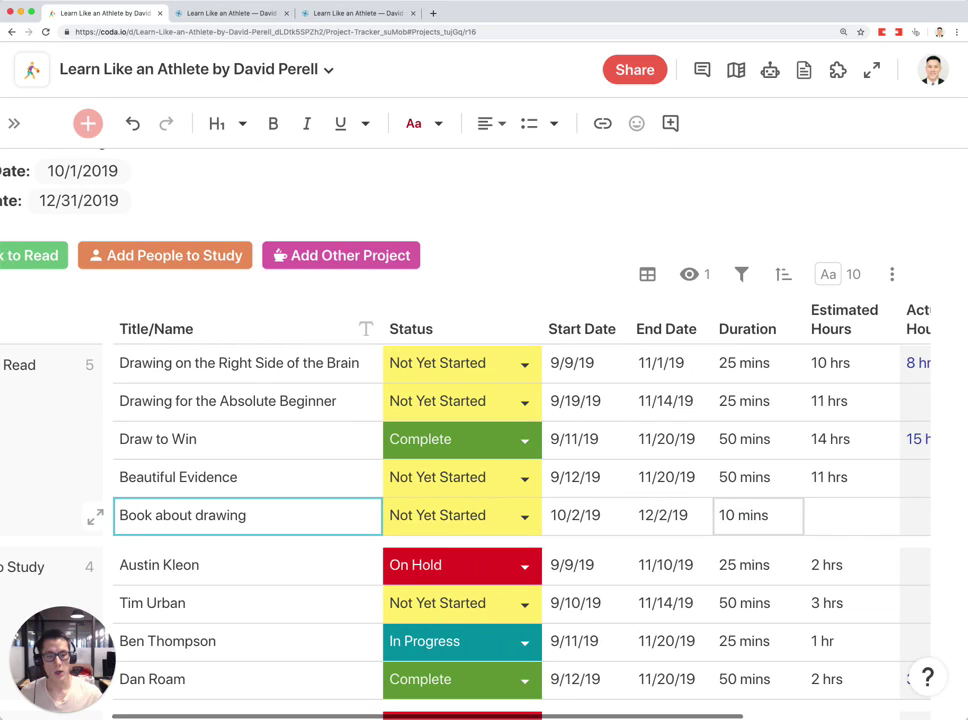
pyautogui.click(806, 528)
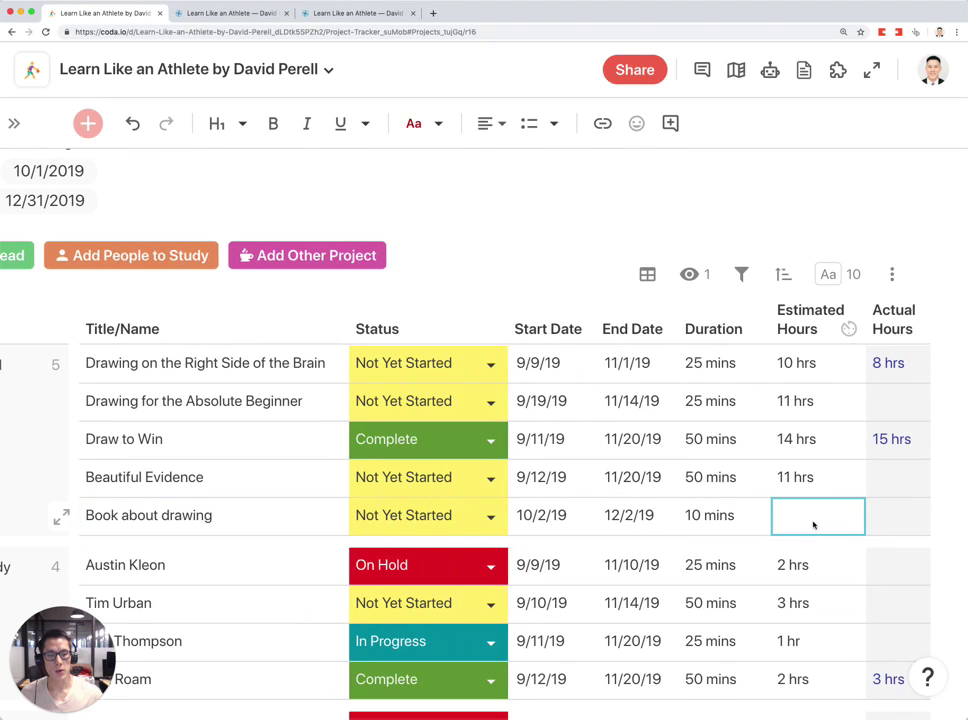
# - Enter 10 hrs estimated and 9 hrs actual for Book about drawing, then review the row's remaining columns
pyautogui.write('10 hour')
pyautogui.press('Tab')
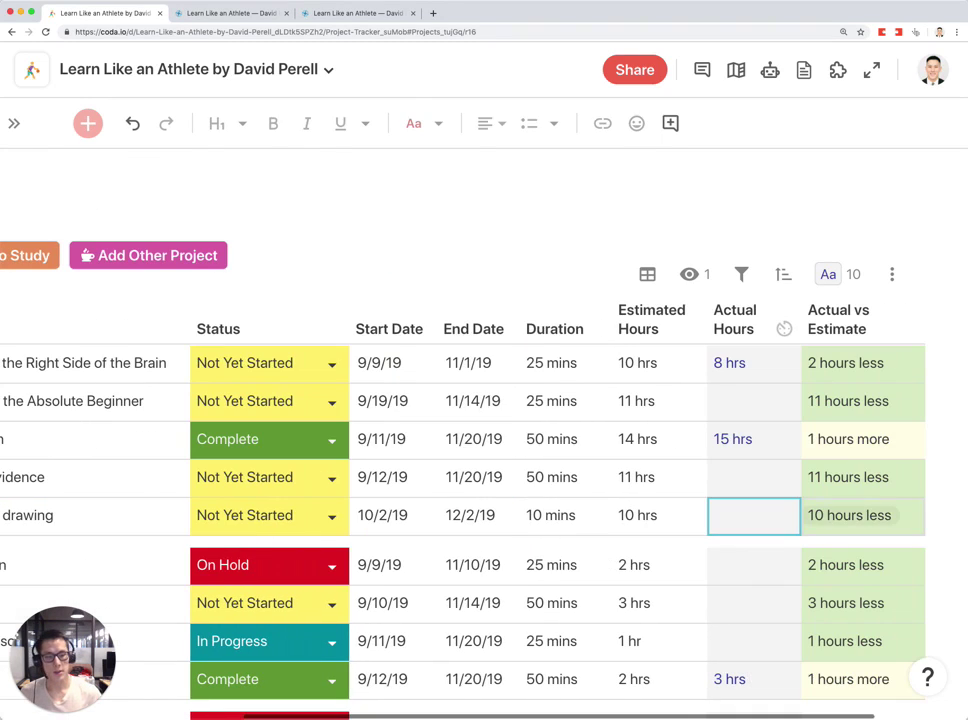
pyautogui.click(742, 520)
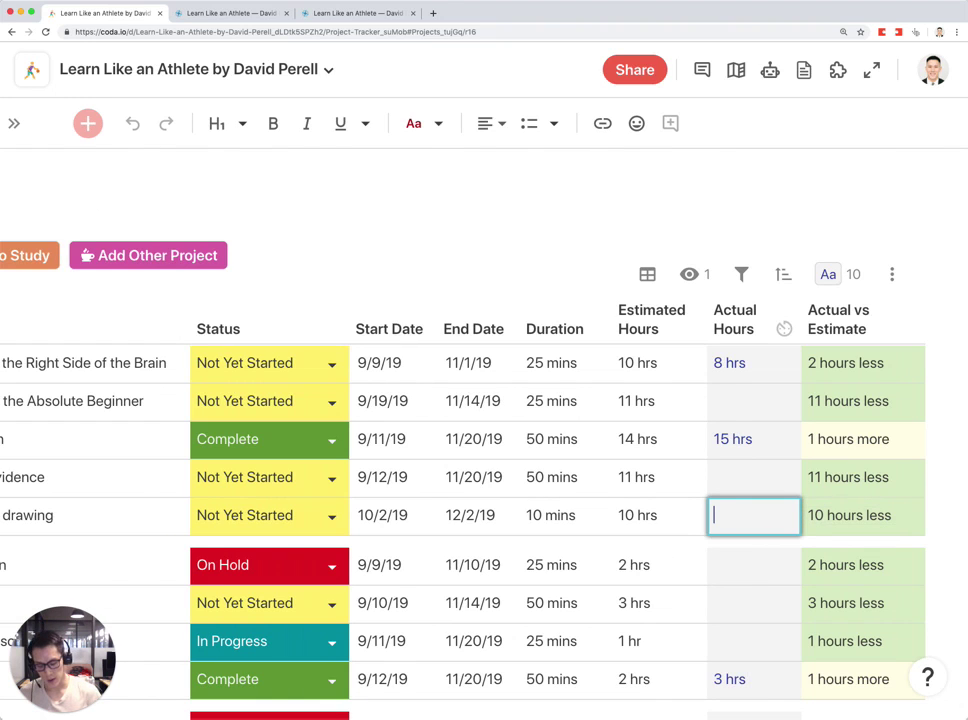
pyautogui.press('Return')
pyautogui.hscroll(4, 674, 529)
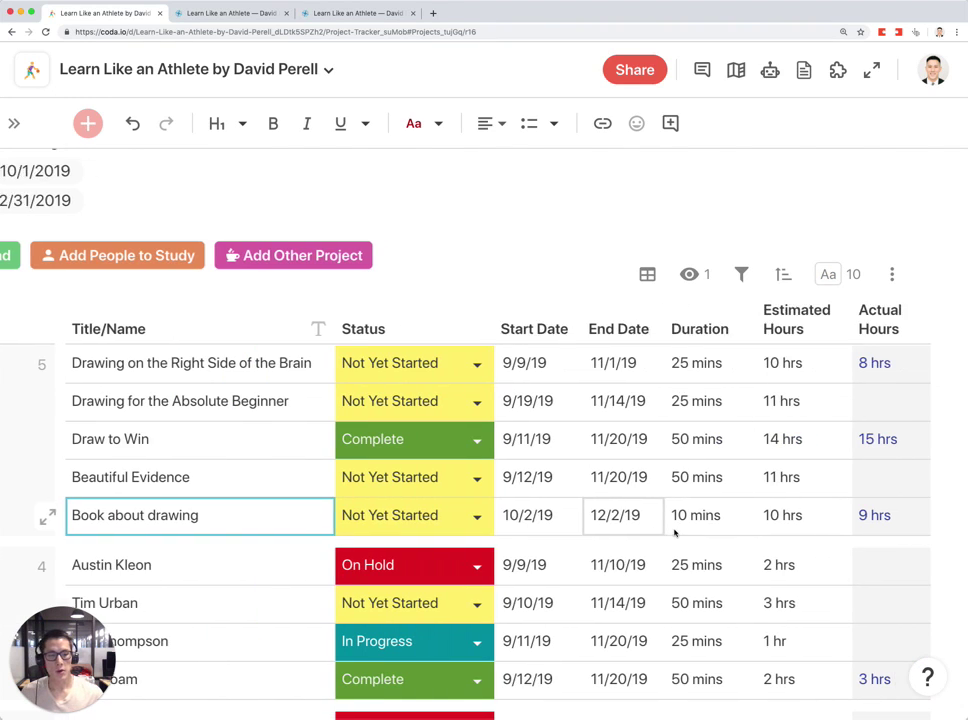
pyautogui.hscroll(2, 674, 533)
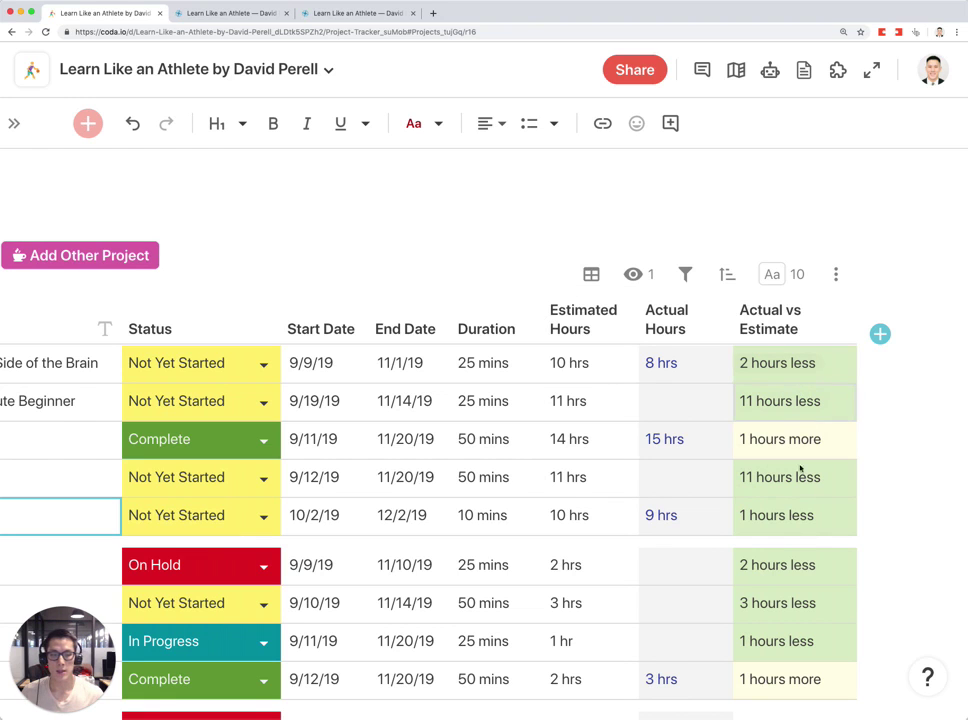
pyautogui.hscroll(-8, 360, 511)
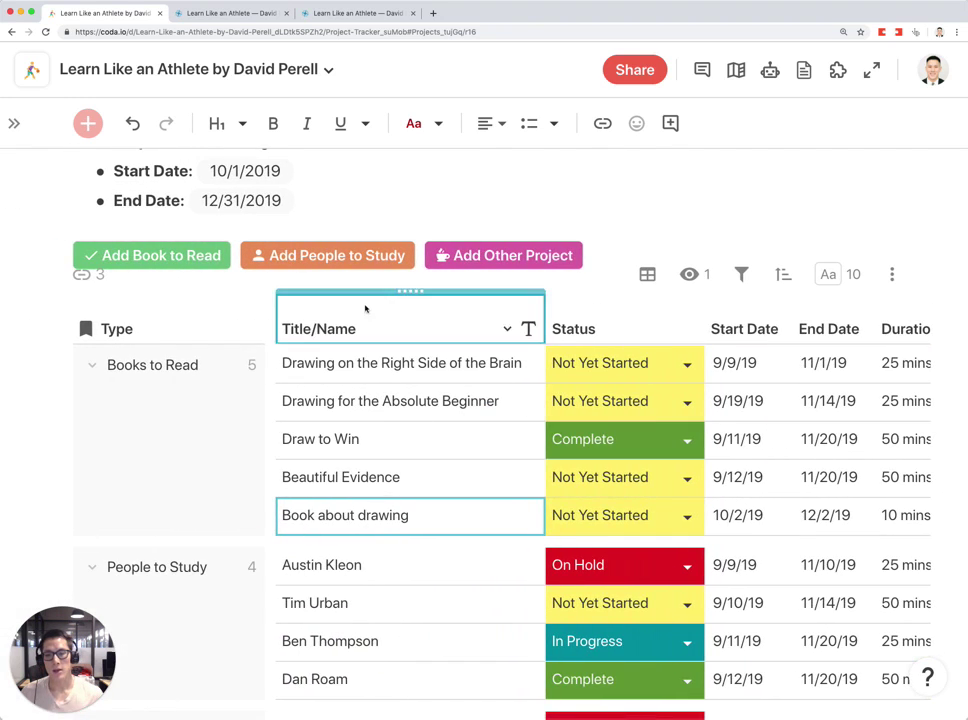
# - Add a People to Study row with the person's full name and status In Progress
pyautogui.click(367, 256)
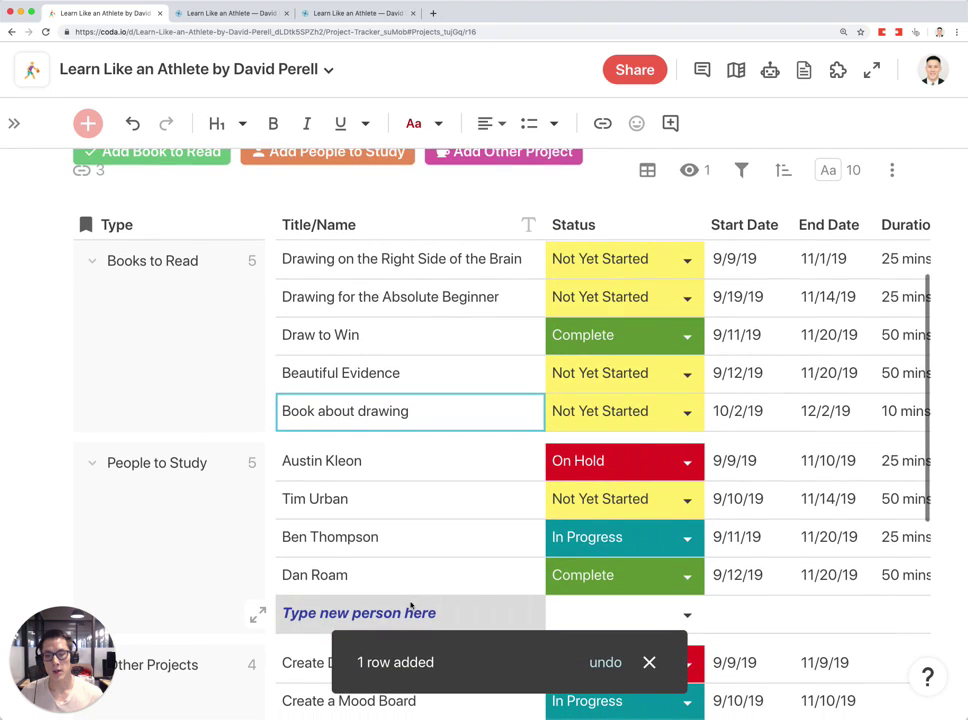
pyautogui.click(405, 617)
pyautogui.write('Barack')
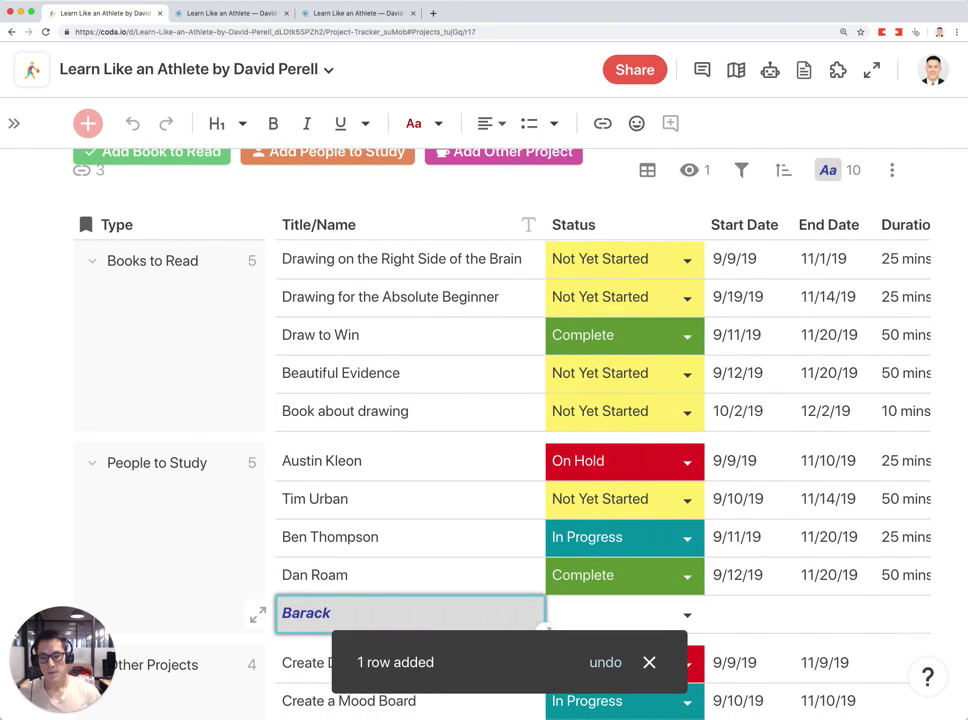
pyautogui.write(' Obama')
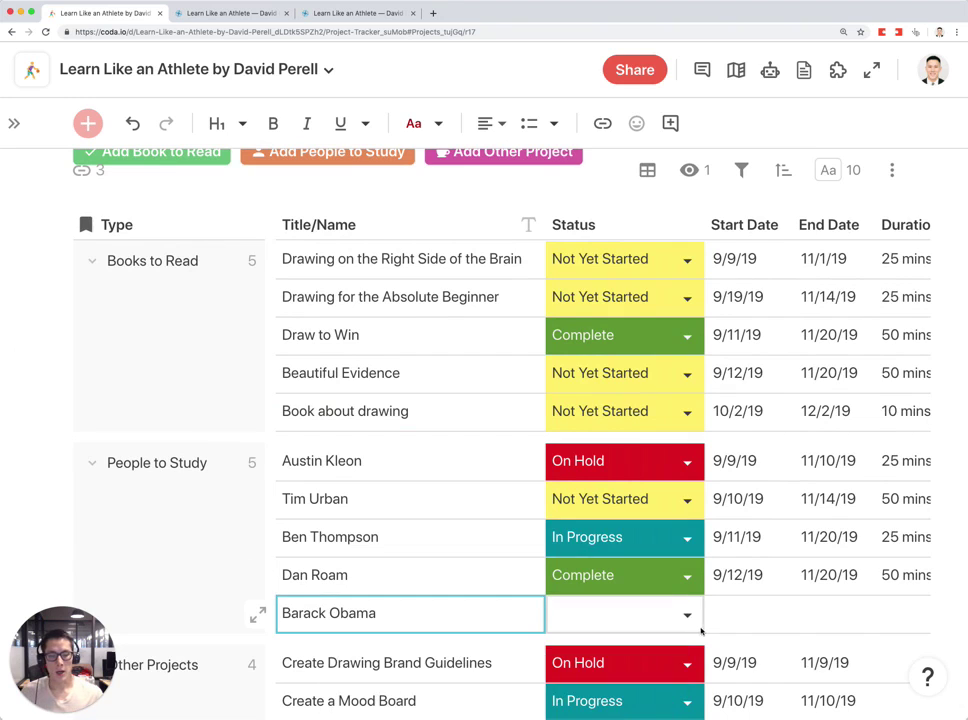
pyautogui.click(686, 614)
pyautogui.click(637, 553)
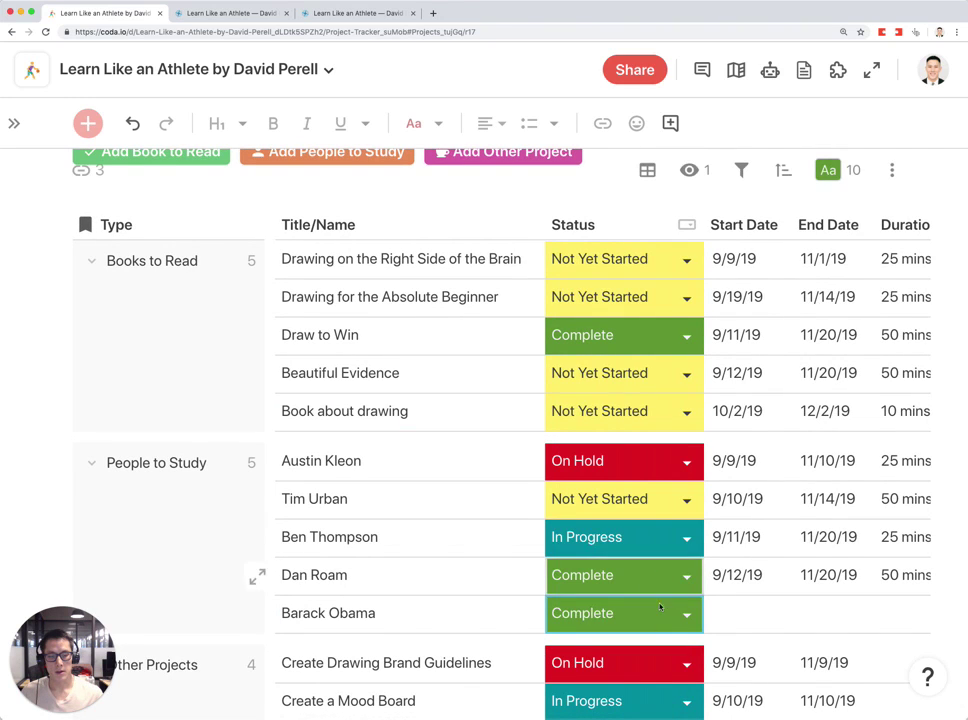
pyautogui.click(685, 624)
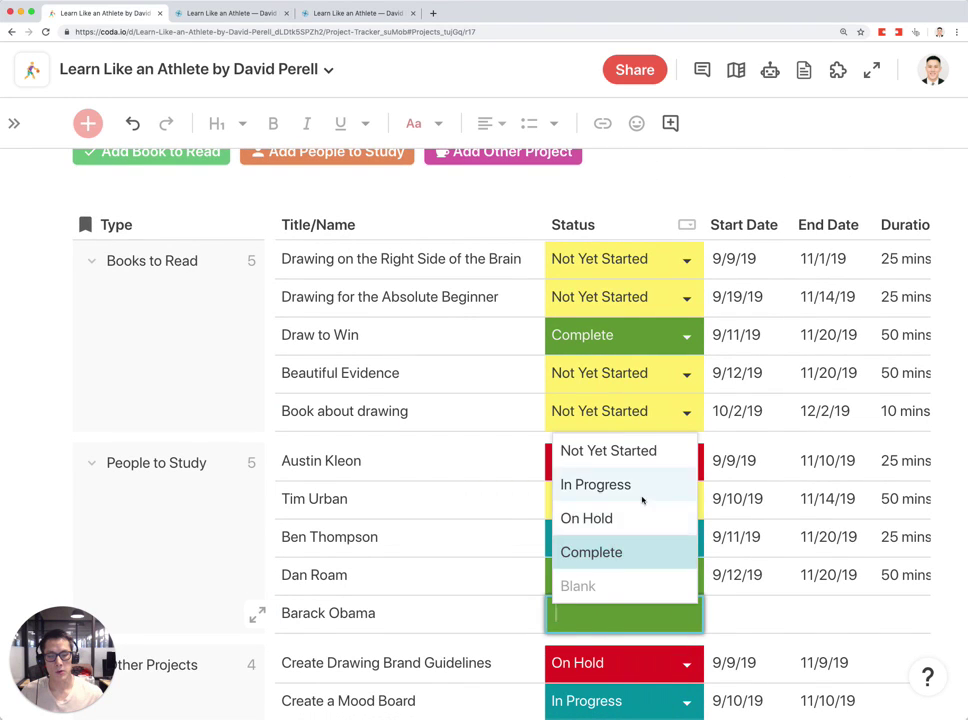
pyautogui.click(641, 494)
pyautogui.click(665, 611)
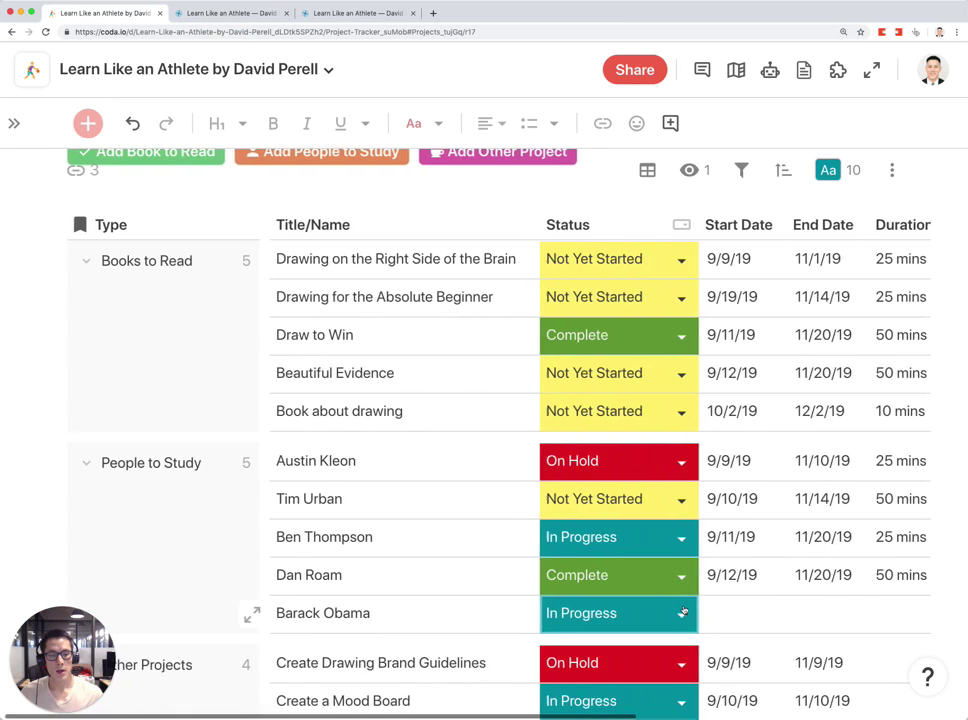
pyautogui.scroll(-2, 594, 598)
pyautogui.scroll(-4, 594, 598)
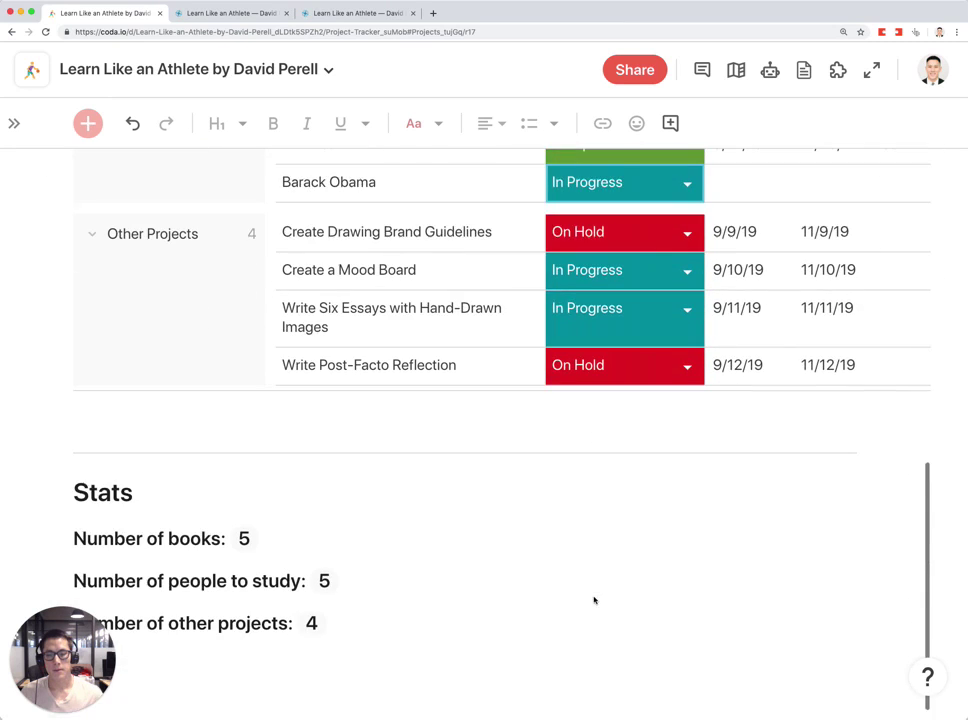
pyautogui.click(545, 583)
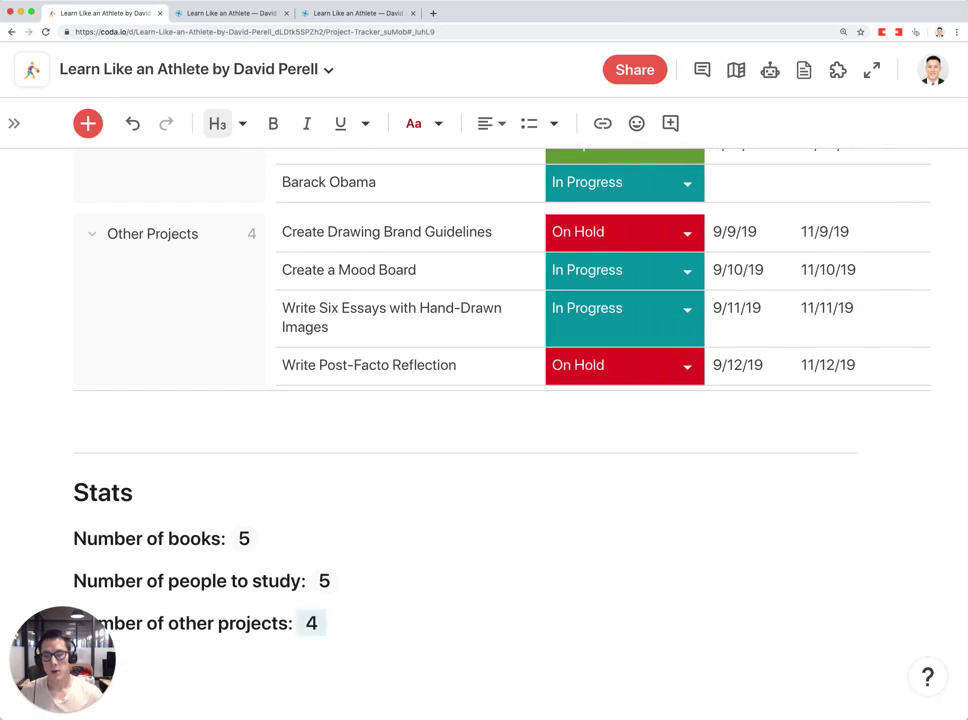
pyautogui.scroll(-4, 500, 400)
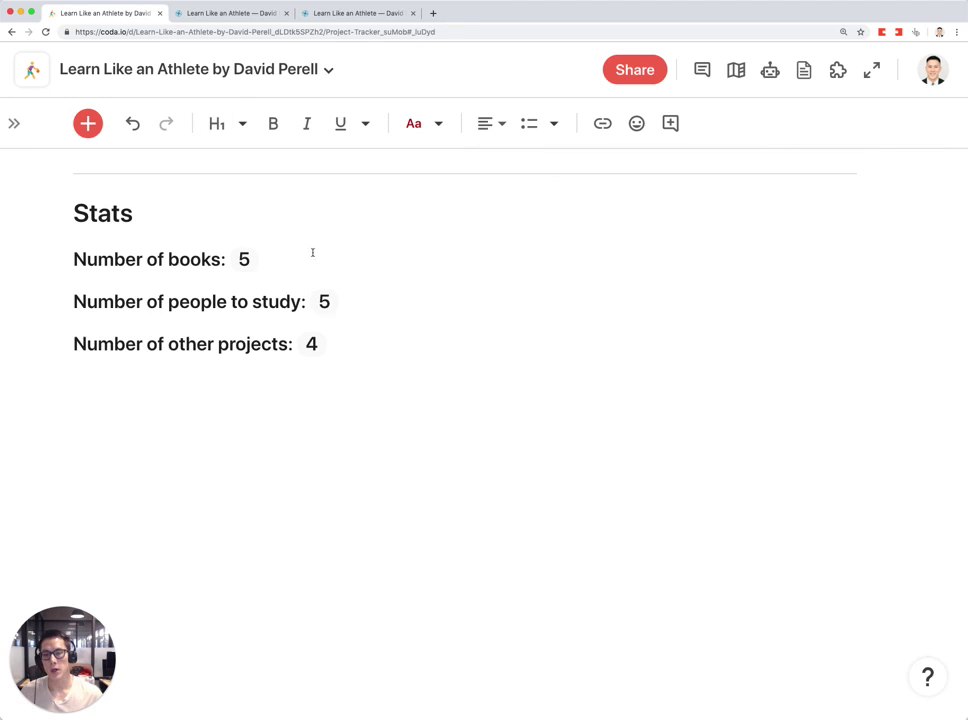
pyautogui.click(250, 262)
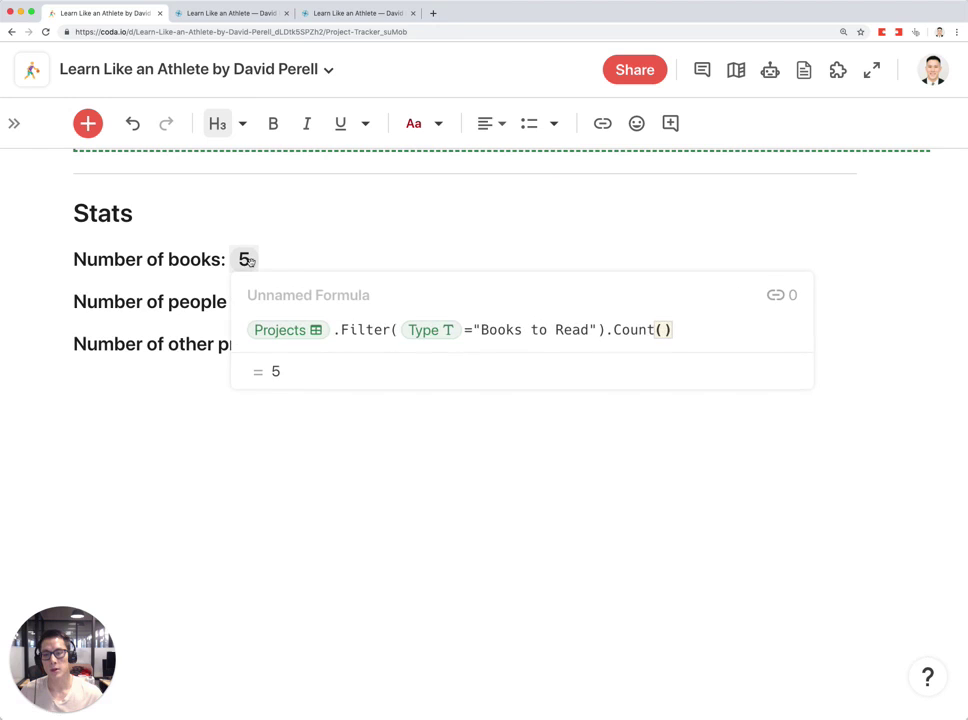
pyautogui.click(272, 258)
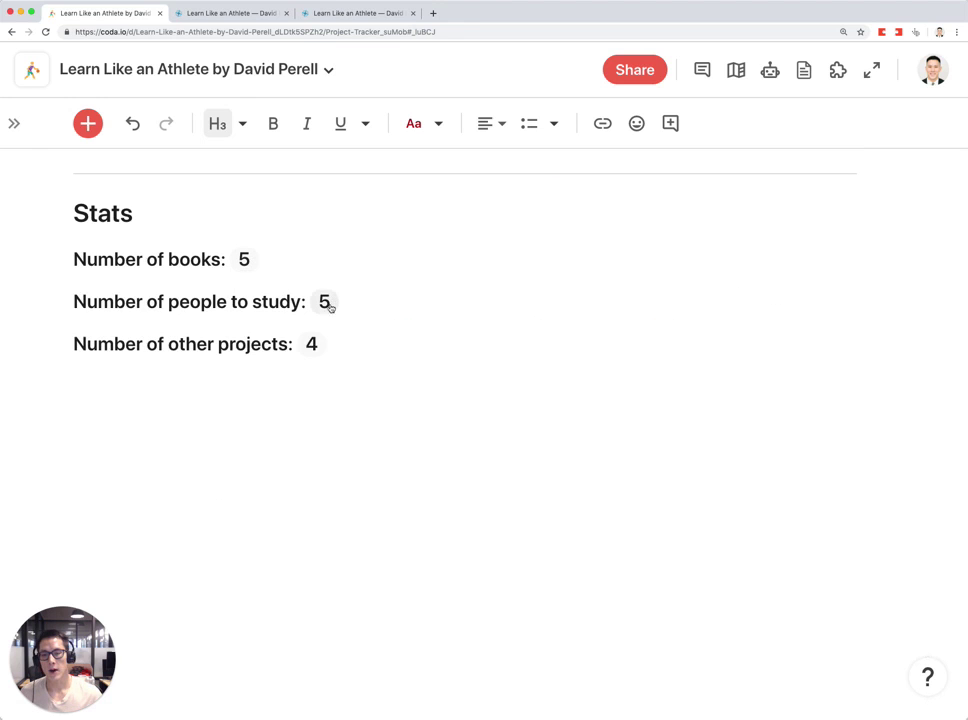
pyautogui.scroll(10, 543, 373)
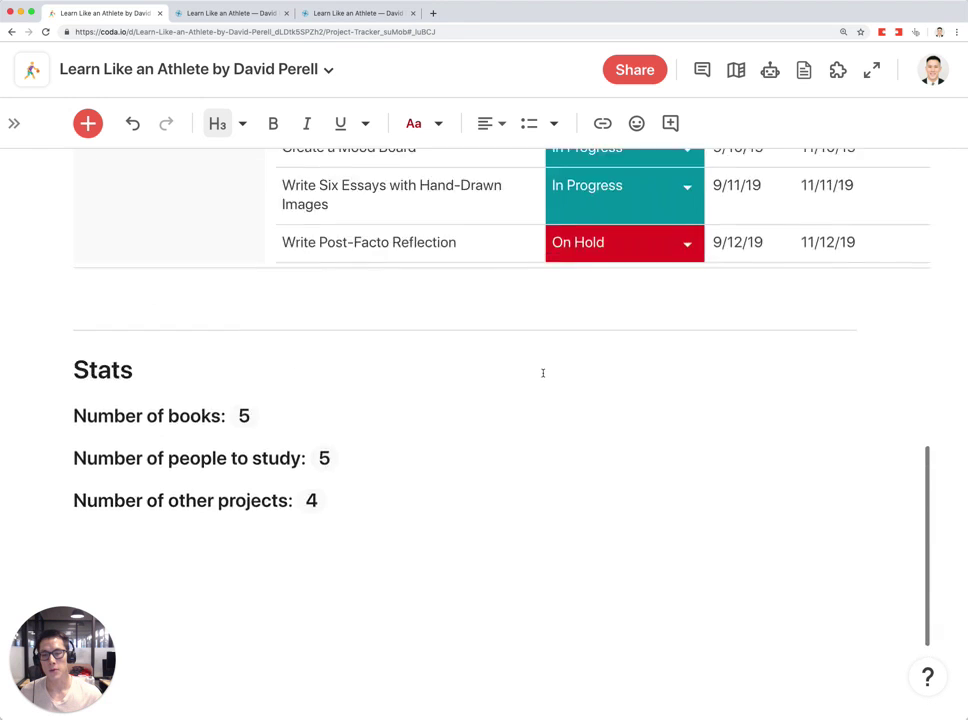
pyautogui.scroll(8, 548, 378)
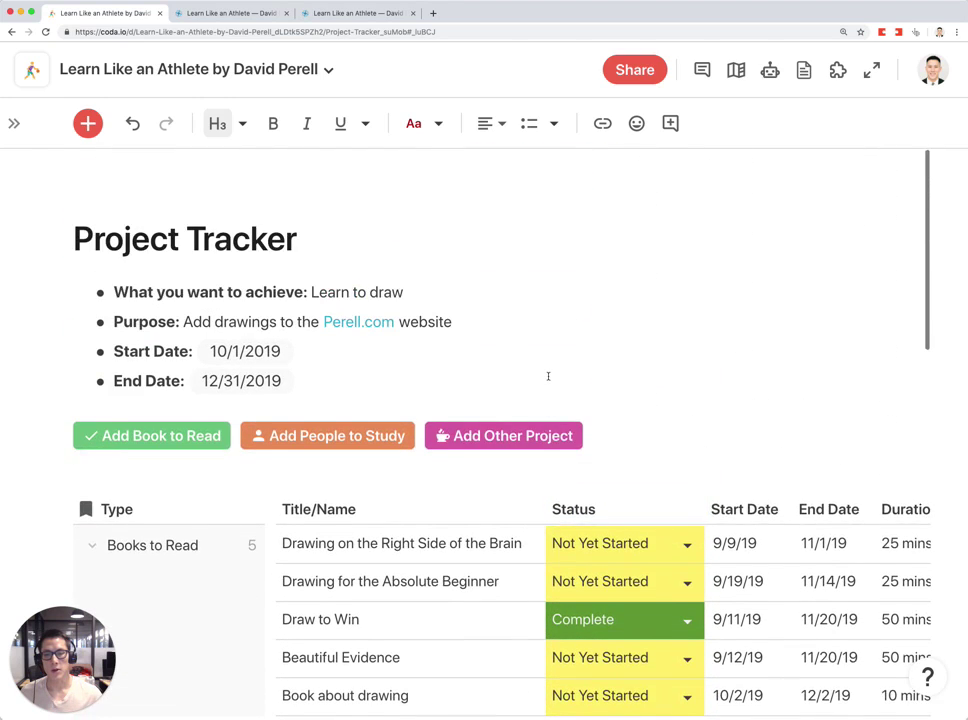
pyautogui.hscroll(10, 548, 376)
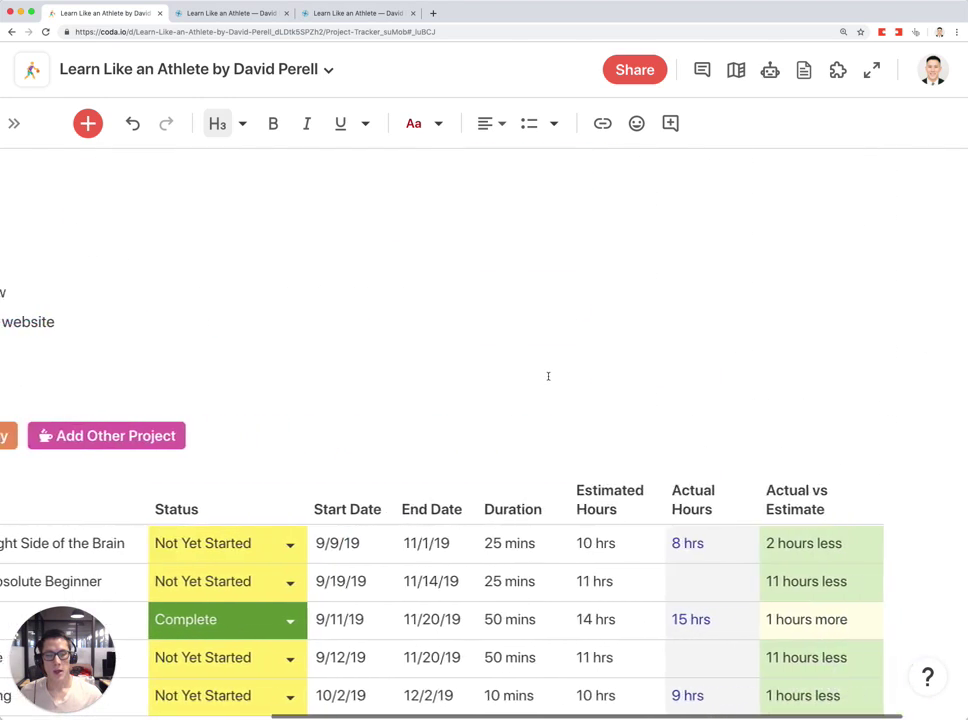
pyautogui.hscroll(-10, 548, 376)
pyautogui.hscroll(-3, 548, 376)
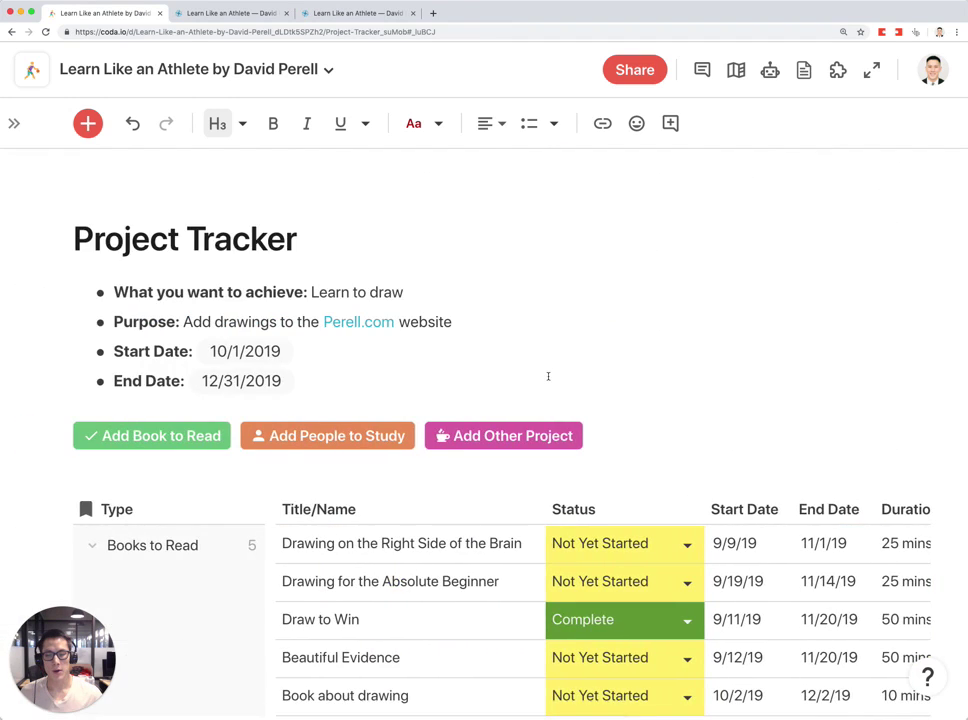
pyautogui.scroll(-3, 548, 376)
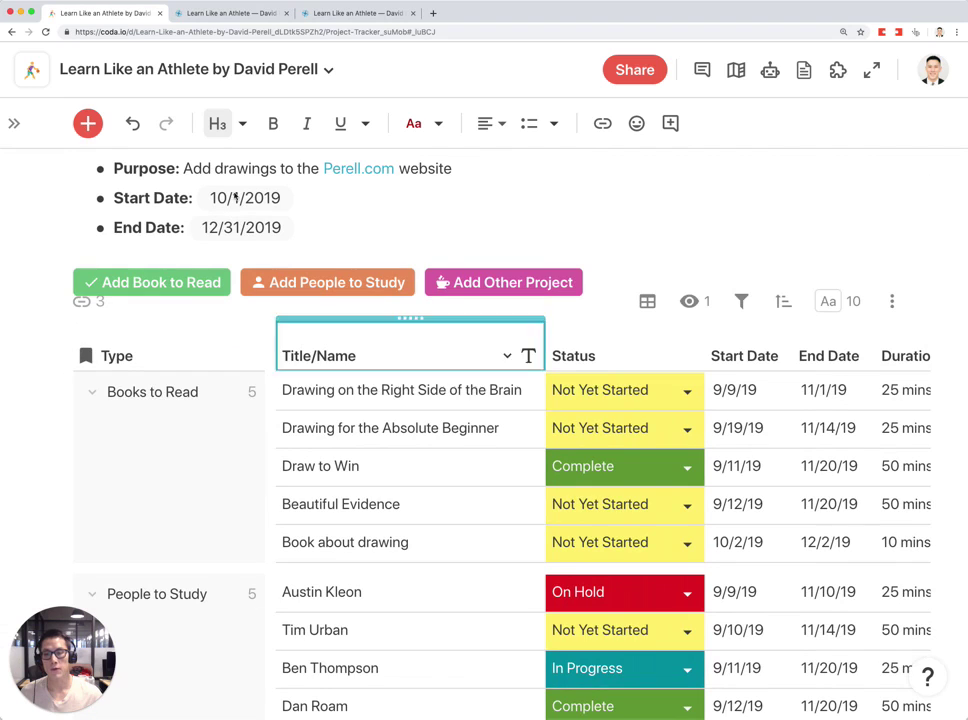
# - On the Books board, drag Drawing for the Absolute Beginner from Not Yet Started into Complete
pyautogui.click(14, 123)
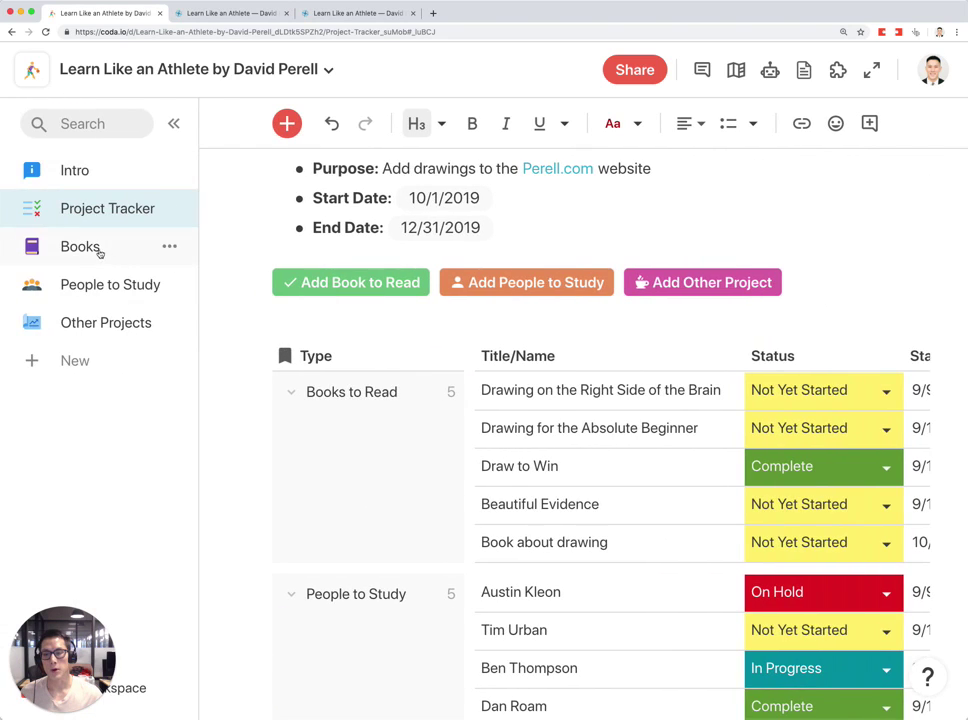
pyautogui.click(100, 253)
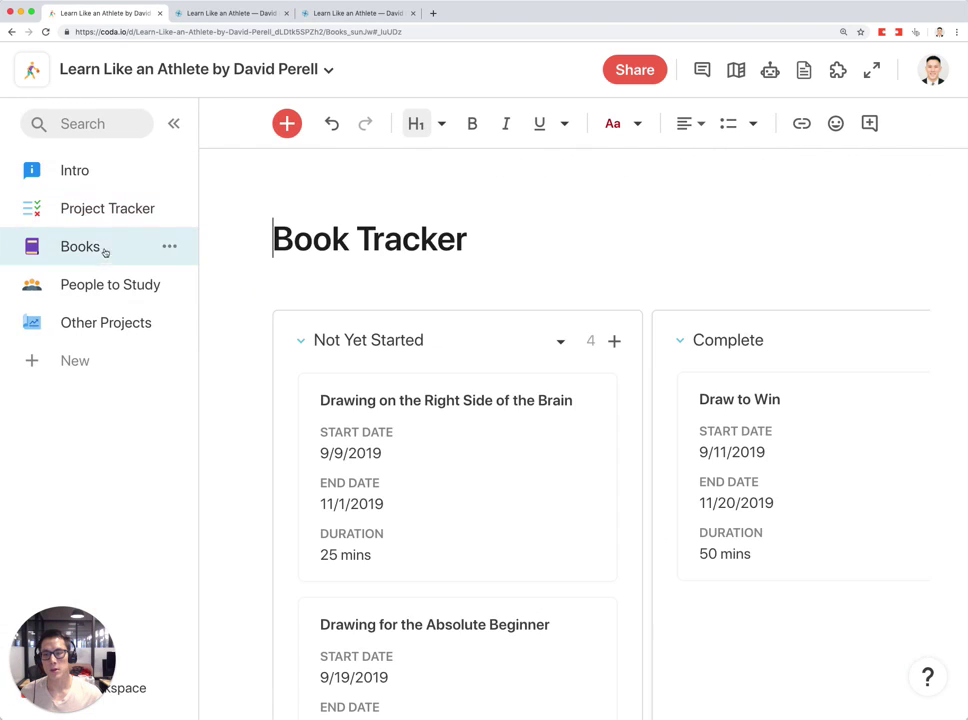
pyautogui.click(172, 124)
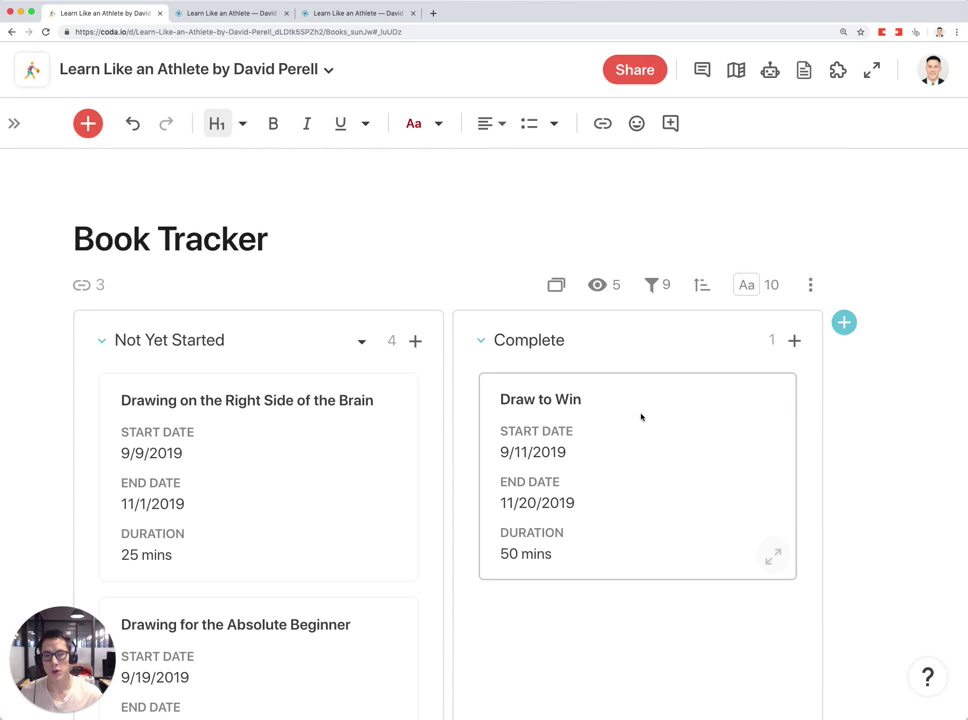
pyautogui.scroll(-4, 578, 421)
pyautogui.scroll(2, 575, 421)
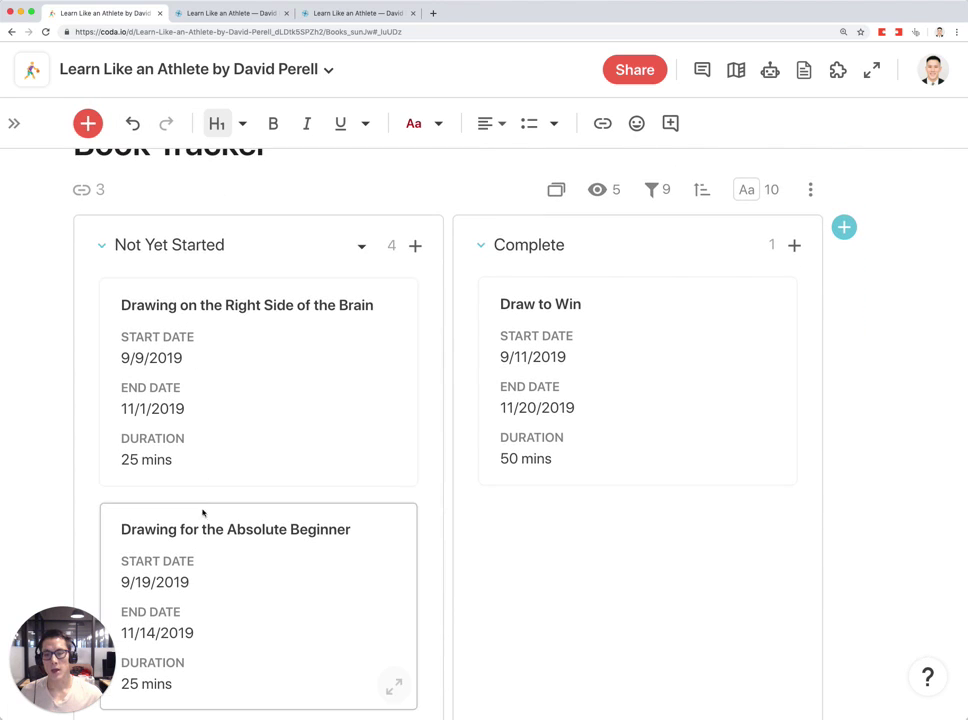
pyautogui.moveTo(172, 538)
pyautogui.mouseDown()
pyautogui.moveTo(526, 515)
pyautogui.moveTo(588, 536)
pyautogui.mouseUp()
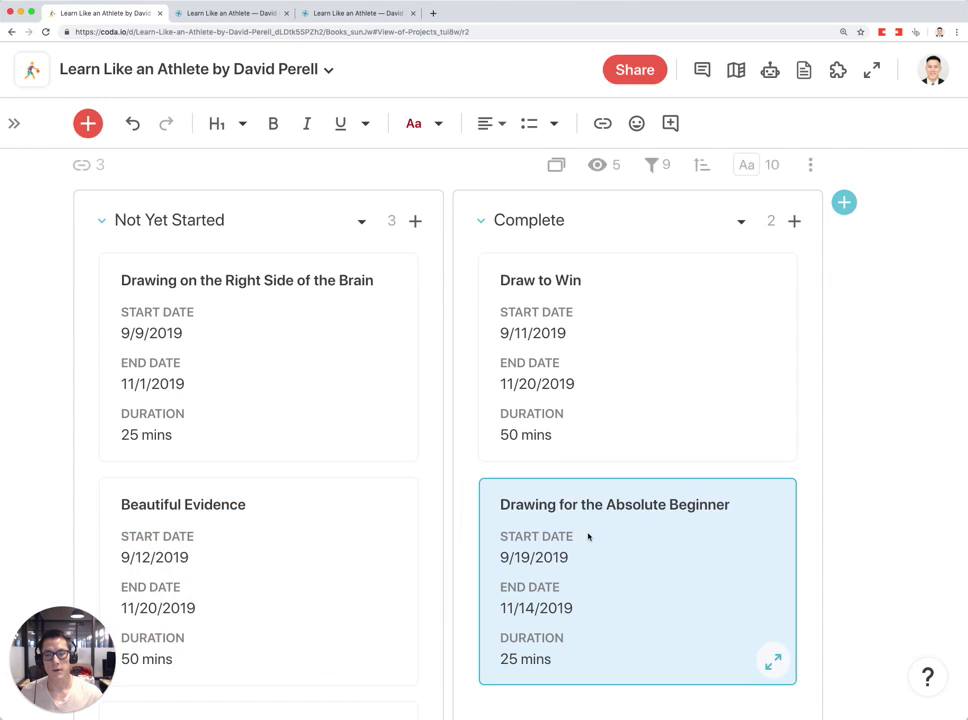
pyautogui.click(14, 123)
# - On the People to Study board, drag the newly added person's card into Complete
pyautogui.click(110, 284)
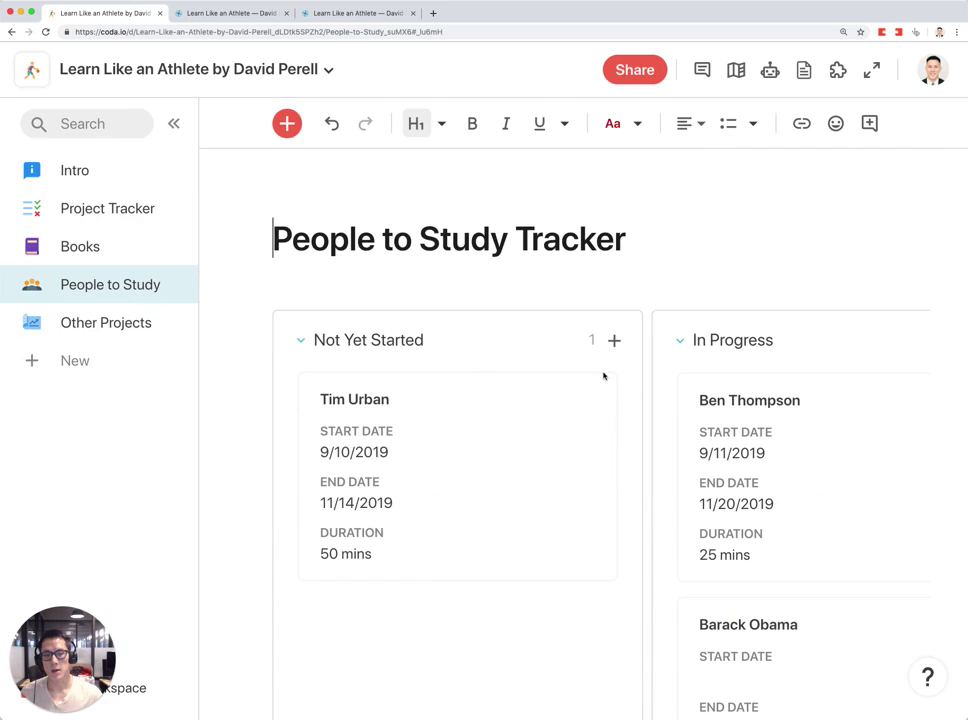
pyautogui.click(173, 123)
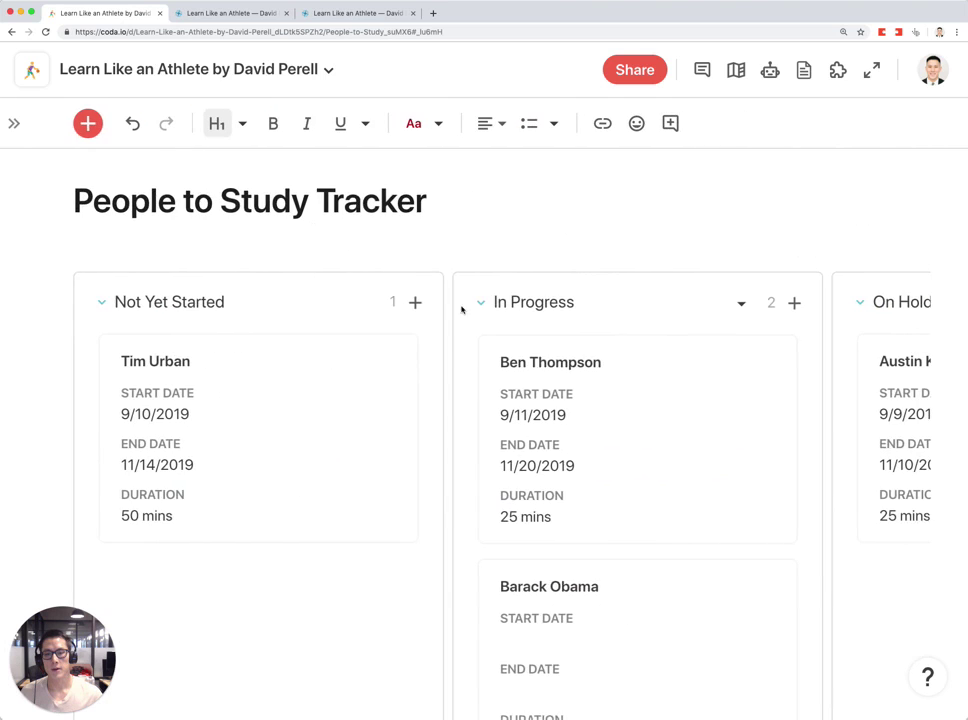
pyautogui.scroll(-2, 573, 357)
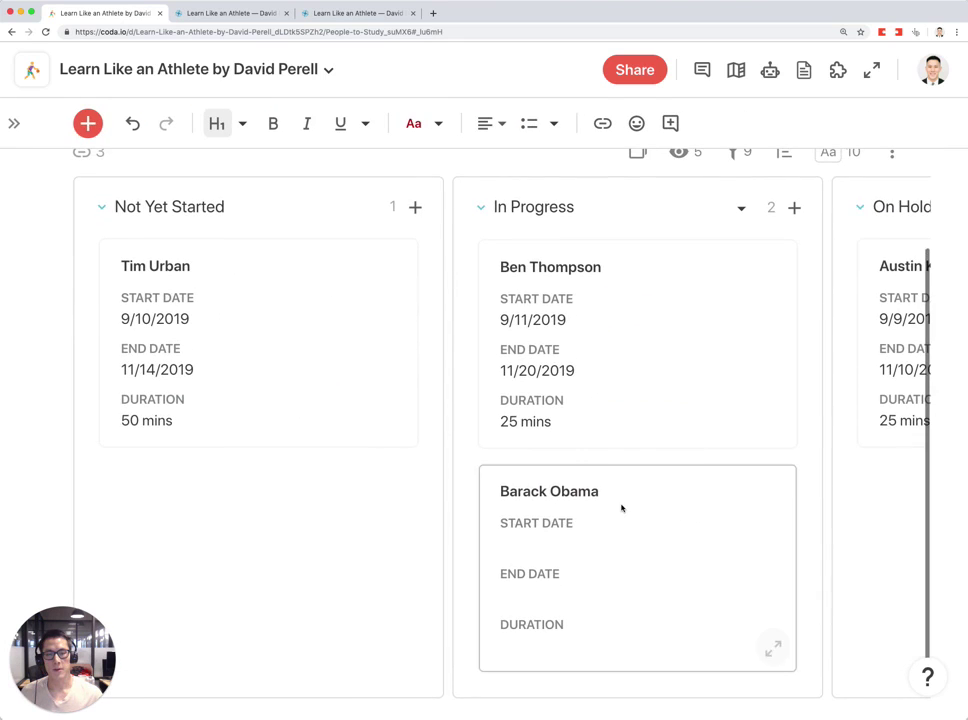
pyautogui.hscroll(2, 621, 509)
pyautogui.hscroll(7, 517, 535)
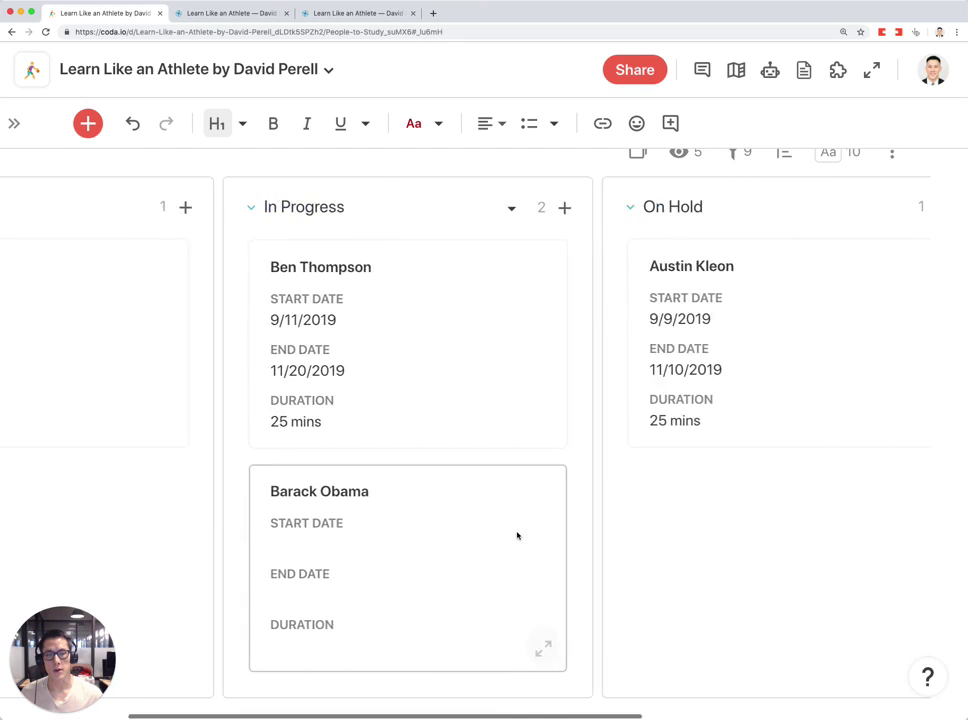
pyautogui.moveTo(370, 529); pyautogui.dragTo(594, 534)
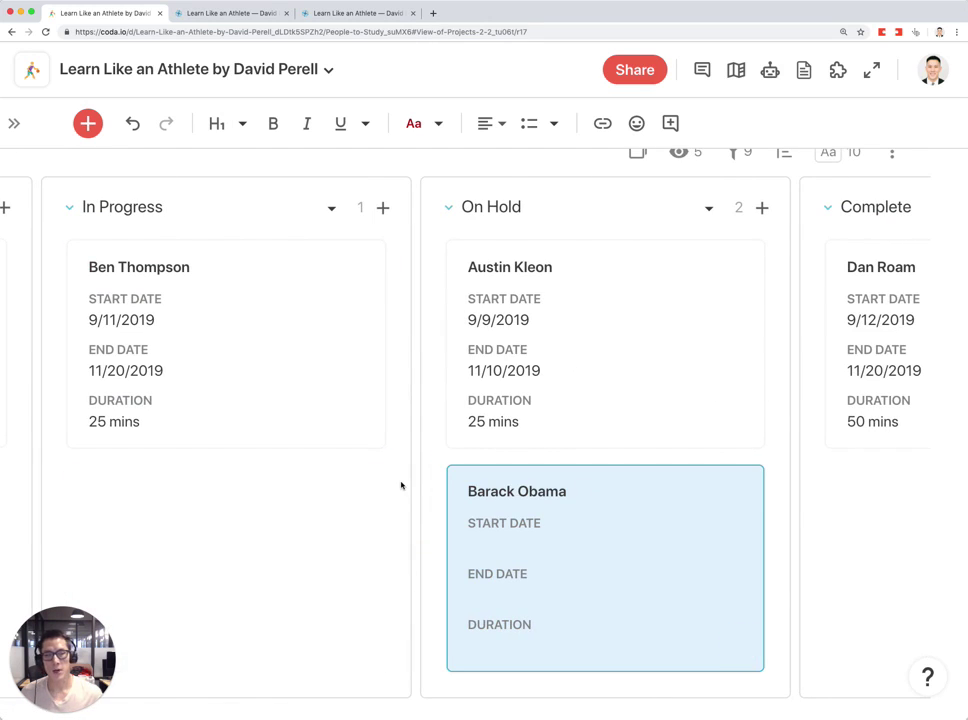
pyautogui.hscroll(6, 546, 501)
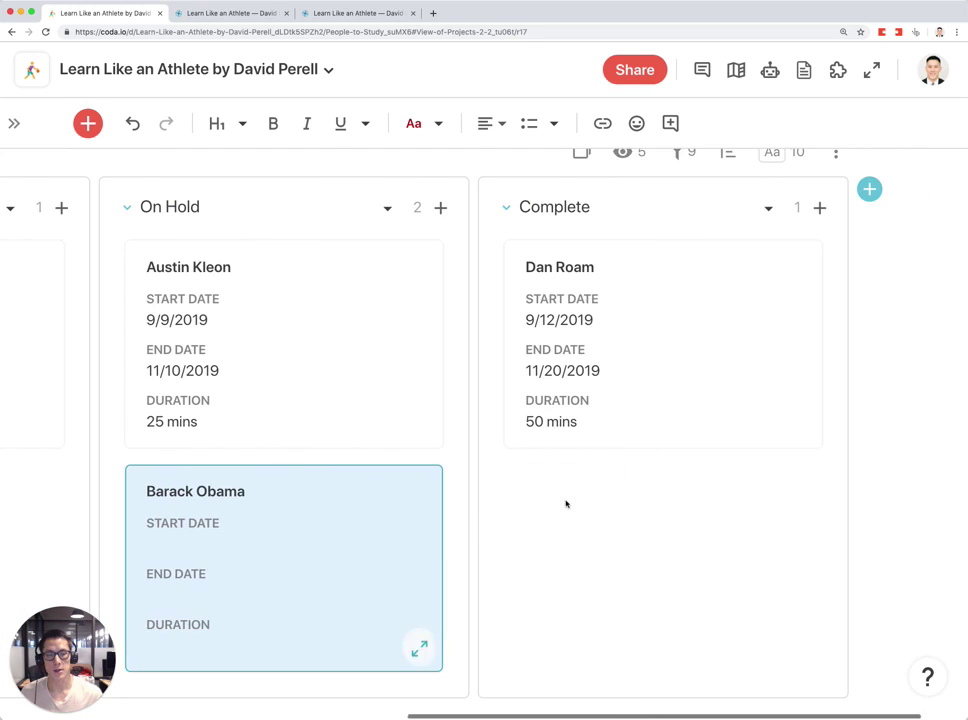
pyautogui.moveTo(400, 522); pyautogui.dragTo(586, 458)
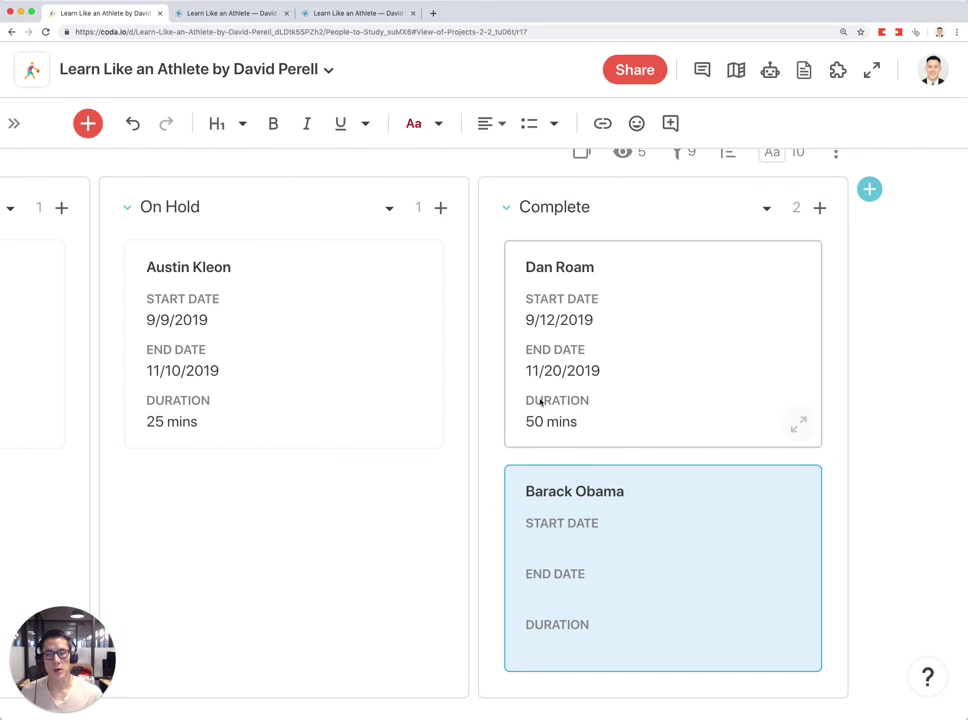
# - Return to the Project Tracker with the sidebar hidden to confirm the person's Complete status
pyautogui.click(14, 123)
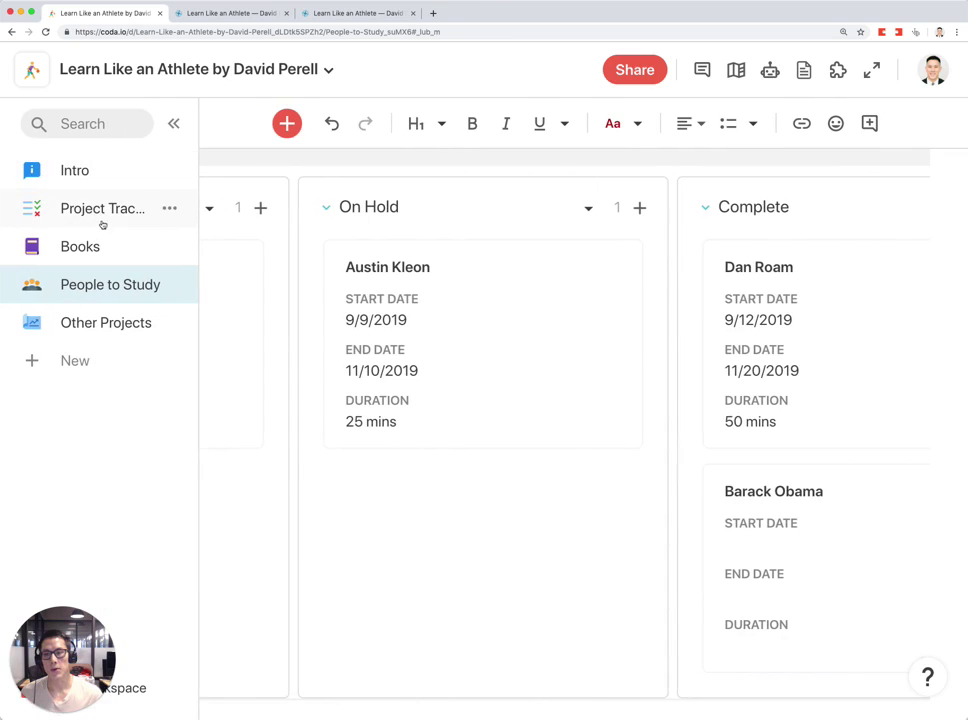
pyautogui.click(105, 210)
pyautogui.click(173, 123)
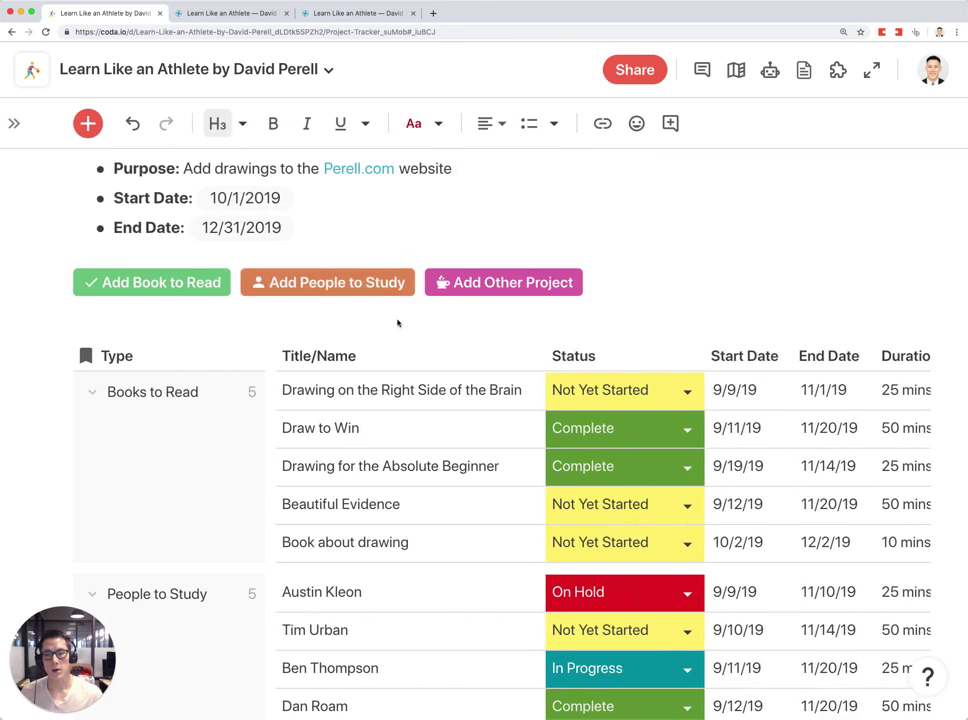
pyautogui.scroll(-2, 397, 322)
pyautogui.scroll(-3, 397, 322)
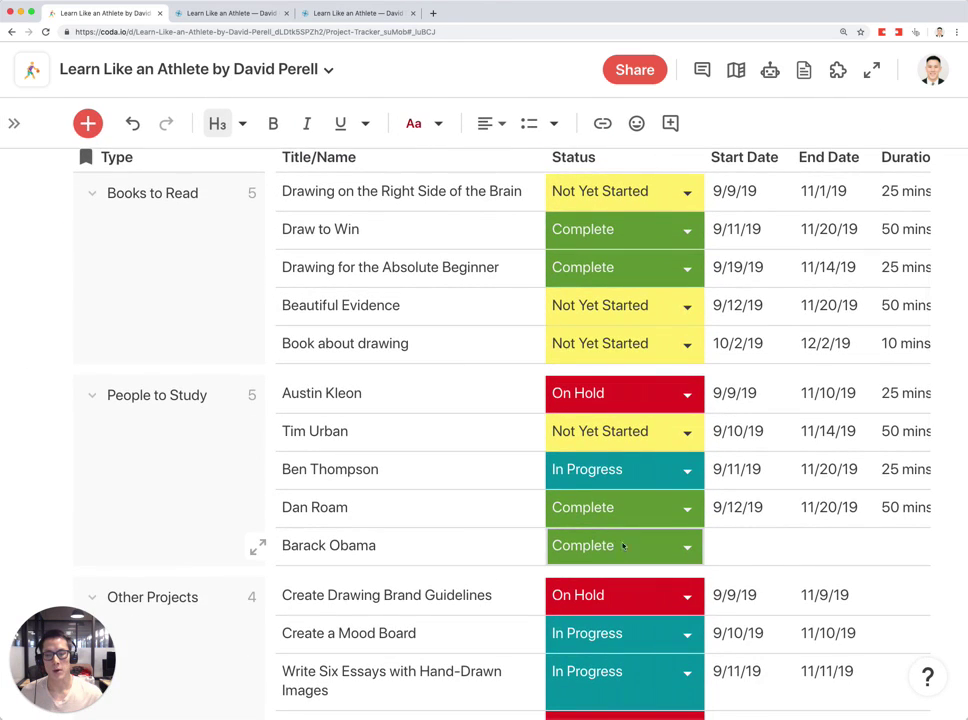